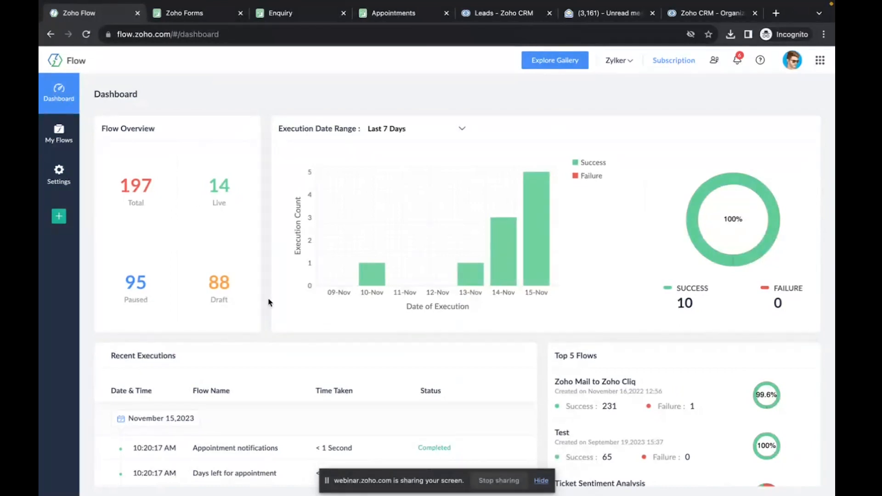
Go to My Flows, then open the Demo folder and its Zoho CRM Integrations subfolder
{"action": "scroll", "coordinate": [269, 303], "scroll_direction": "down", "scroll_amount": 3}
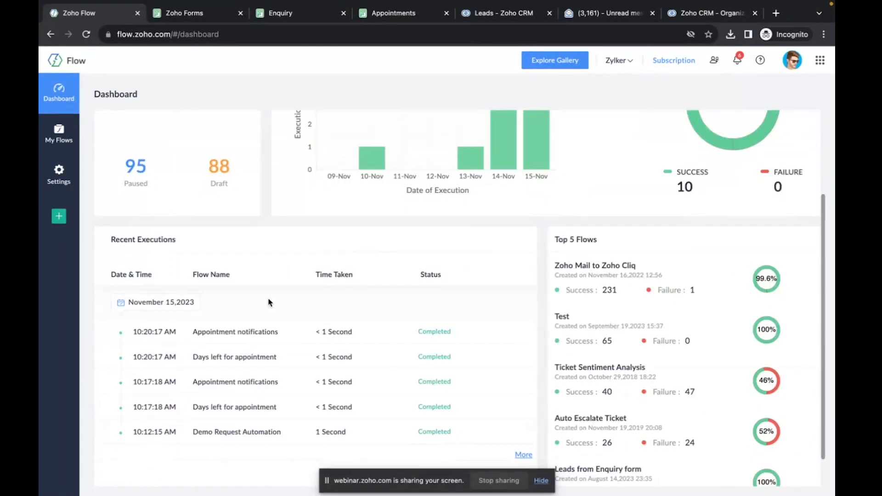
{"action": "scroll", "coordinate": [256, 288], "scroll_direction": "up", "scroll_amount": 3}
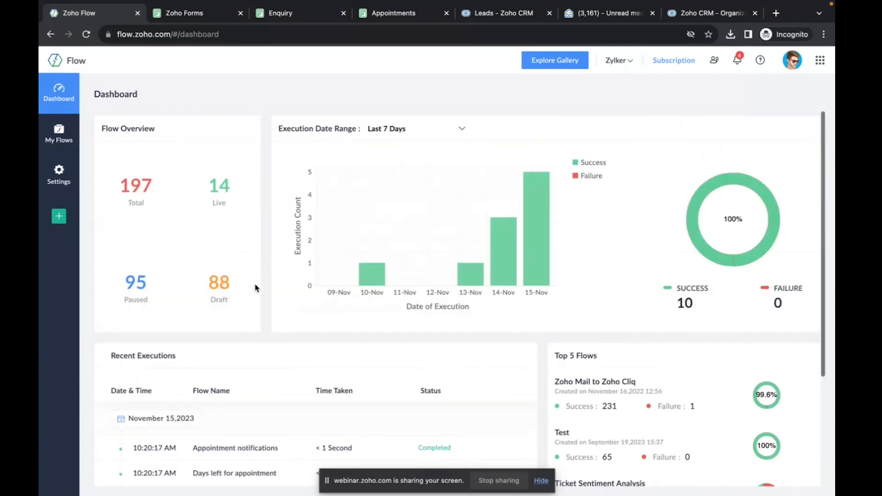
{"action": "left_click", "coordinate": [67, 135]}
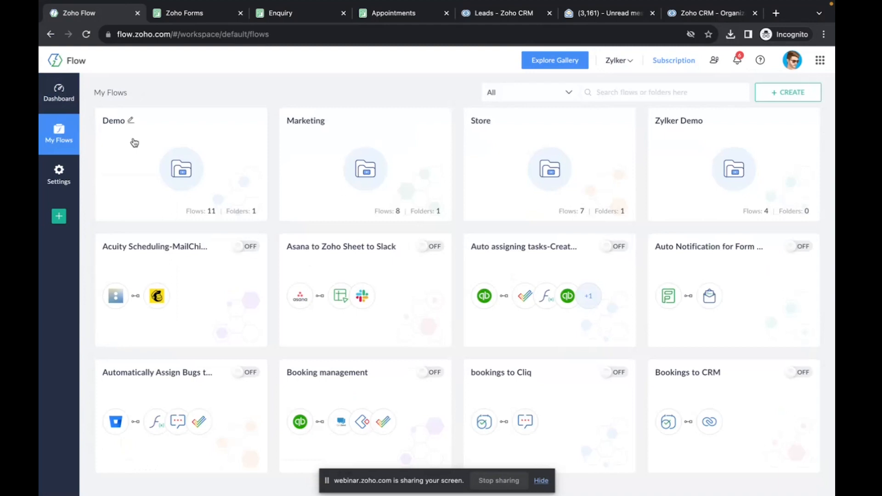
{"action": "left_click", "coordinate": [182, 168]}
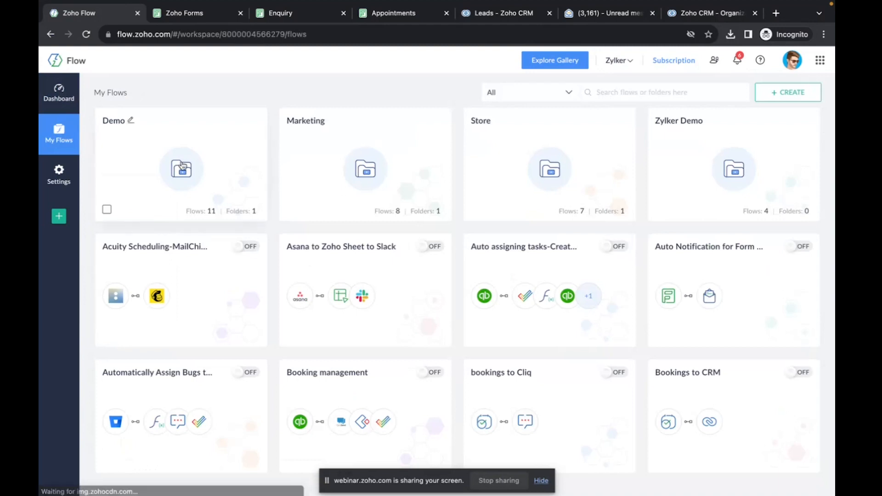
{"action": "left_click", "coordinate": [182, 166]}
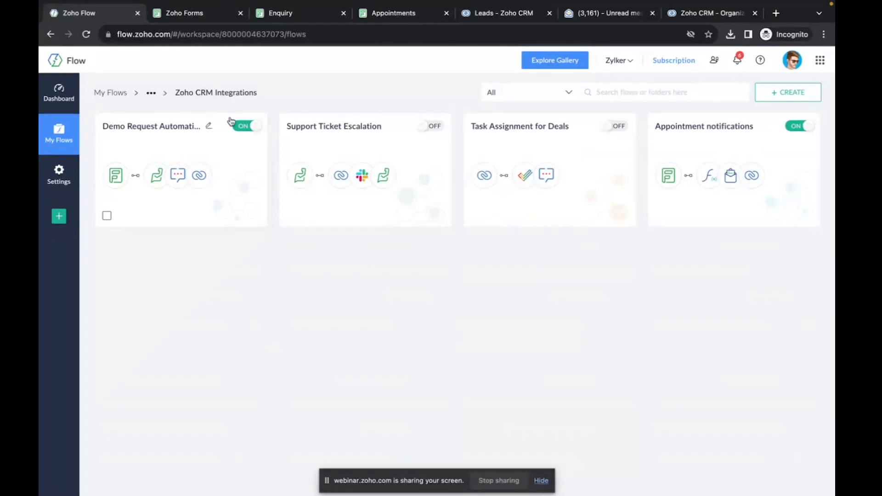
Create a new flow named 'Zoho Forms to Zoho CRM' in the current folder
{"action": "left_click", "coordinate": [786, 94]}
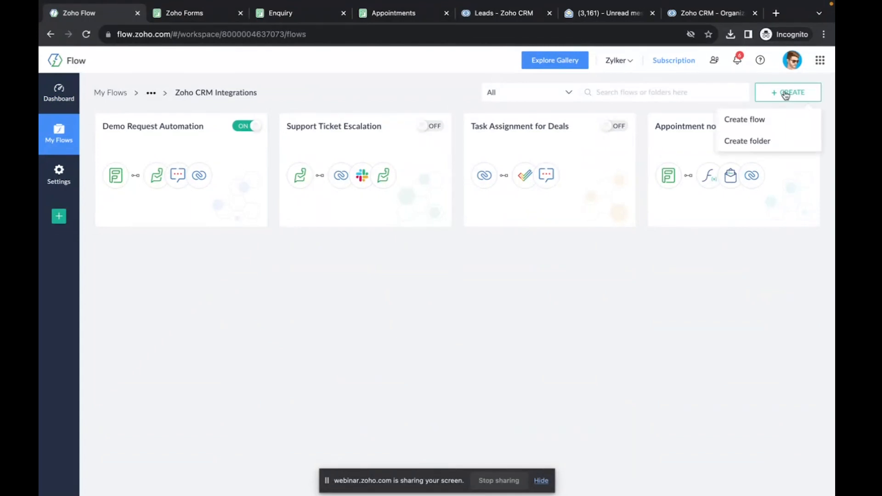
{"action": "left_click", "coordinate": [750, 122]}
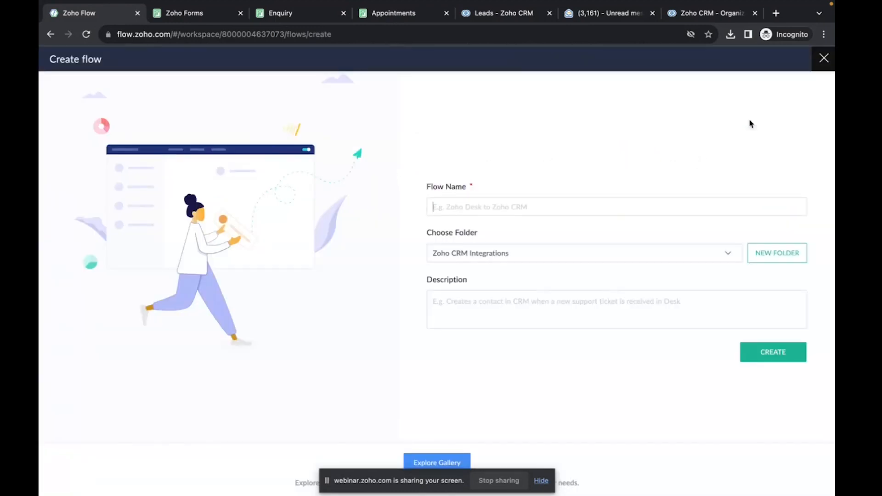
{"action": "type", "text": "Zoho Forms to Zoho CRM"}
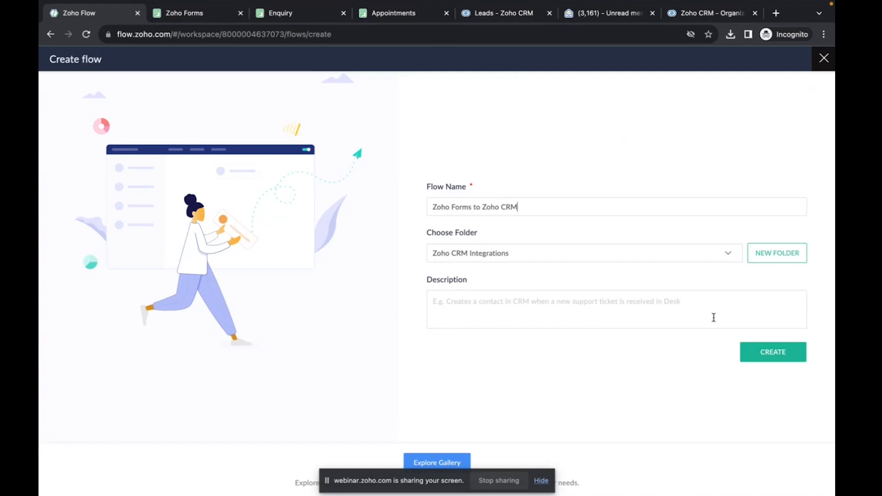
{"action": "left_click", "coordinate": [765, 357]}
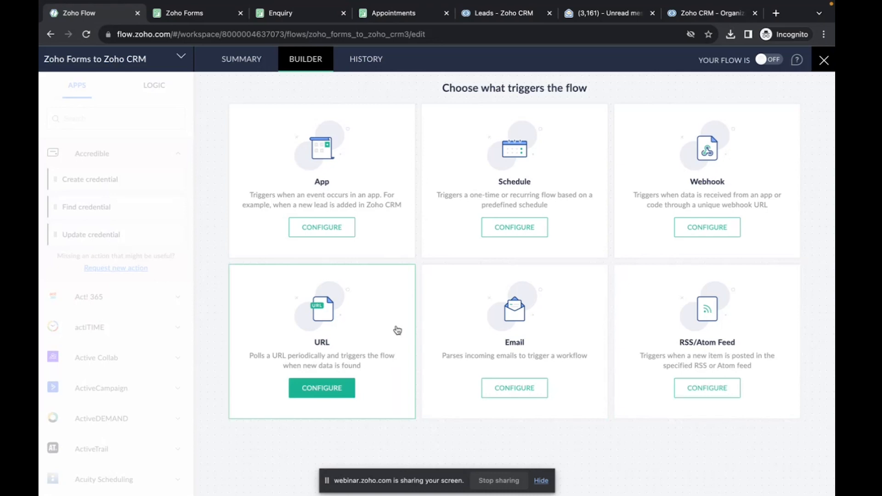
Set the trigger app to Zoho Forms with the Entry submitted - New version event
{"action": "left_click", "coordinate": [332, 227]}
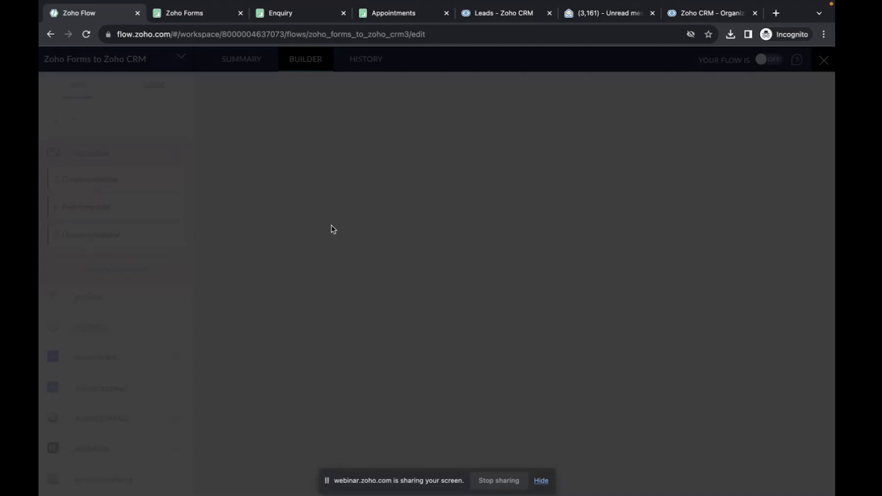
{"action": "left_click", "coordinate": [311, 100]}
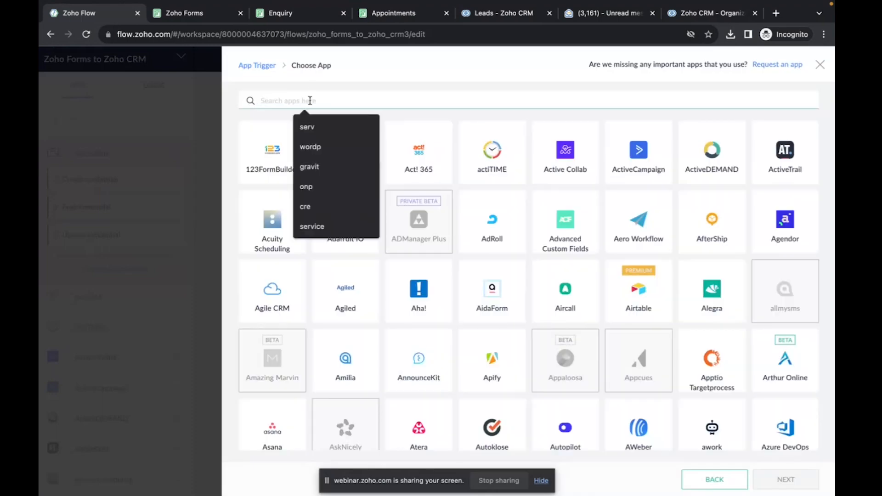
{"action": "type", "text": "forms"}
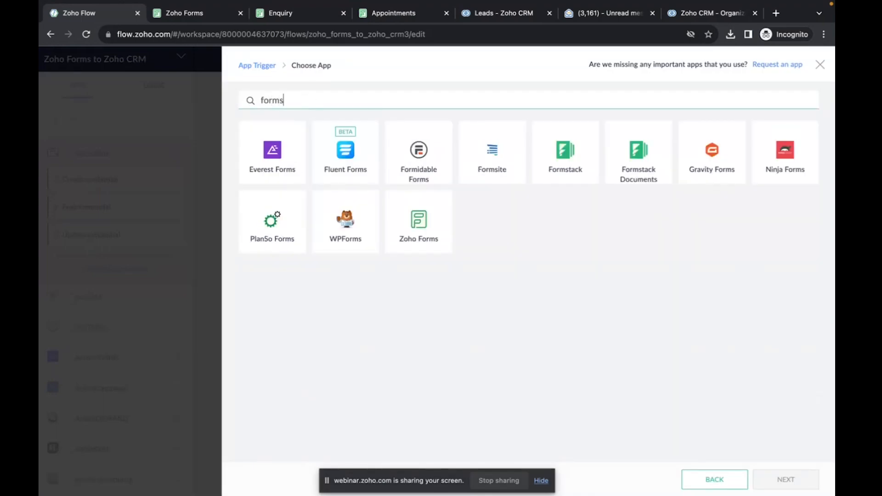
{"action": "left_click", "coordinate": [419, 229]}
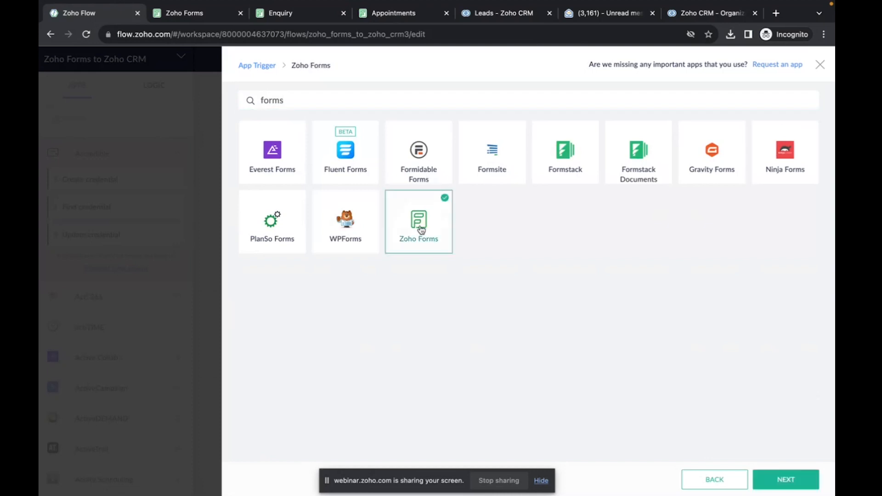
{"action": "left_click", "coordinate": [780, 480]}
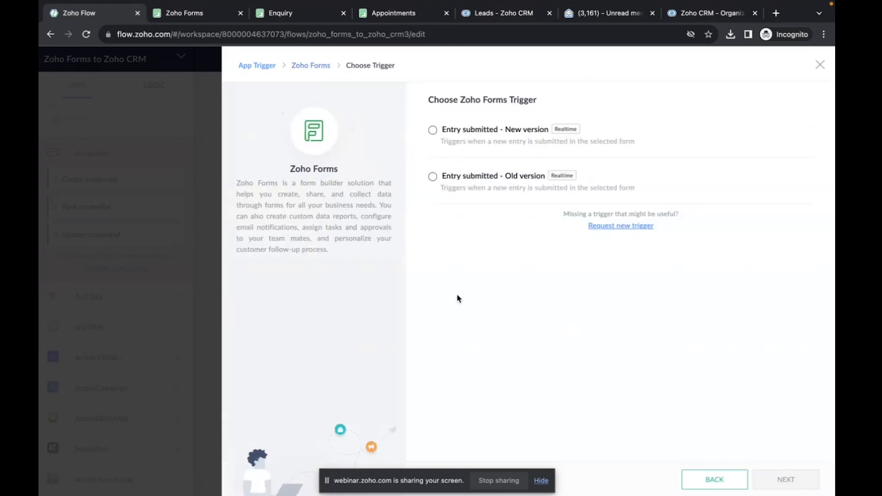
{"action": "left_click", "coordinate": [433, 131]}
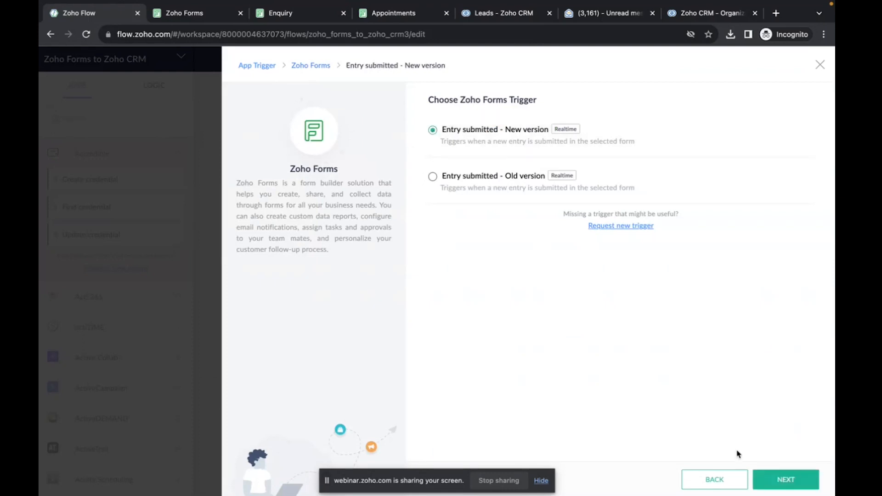
{"action": "left_click", "coordinate": [796, 485]}
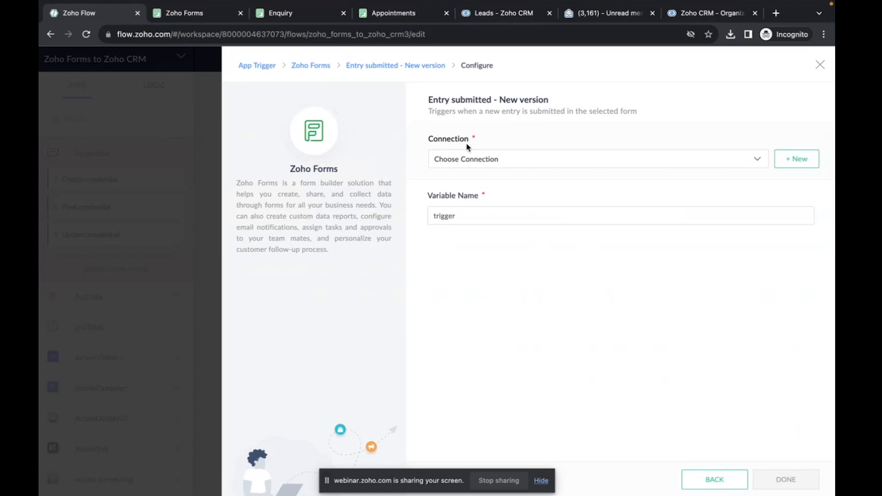
Use an existing Zoho Forms connection and the Enquiry - Web Form, then add the trigger
{"action": "left_click", "coordinate": [524, 161]}
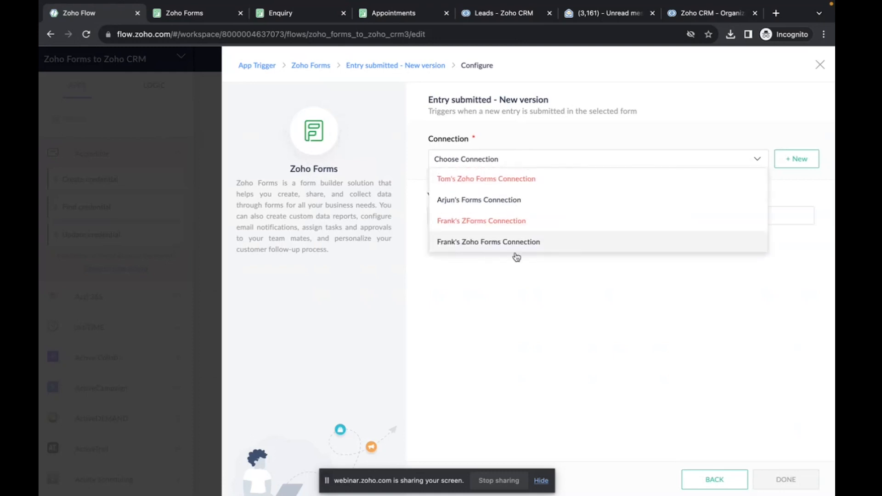
{"action": "left_click", "coordinate": [513, 244]}
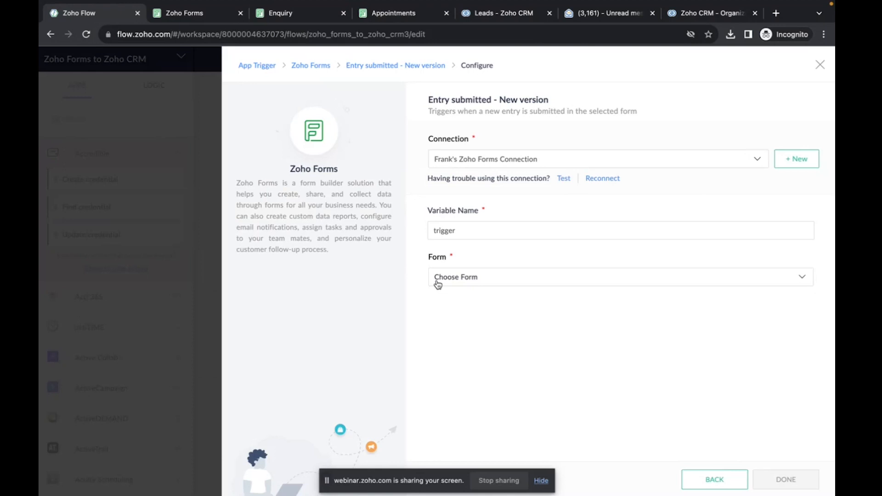
{"action": "left_click", "coordinate": [468, 279]}
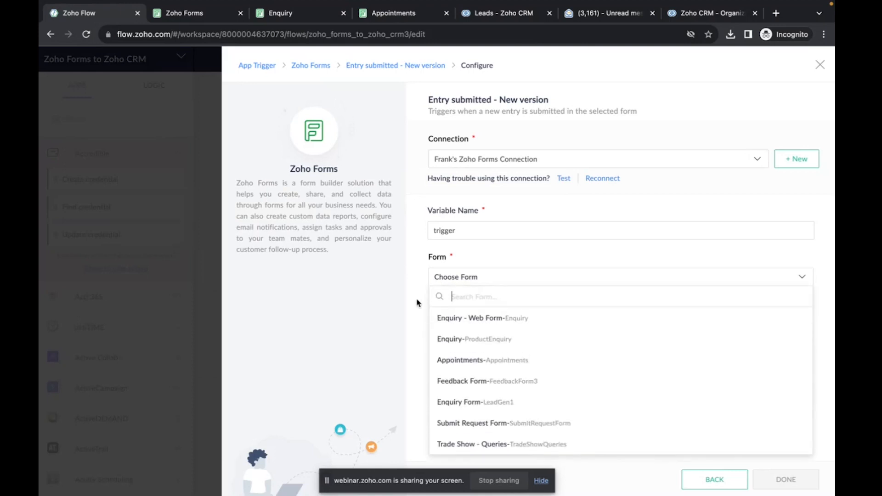
{"action": "left_click", "coordinate": [475, 324]}
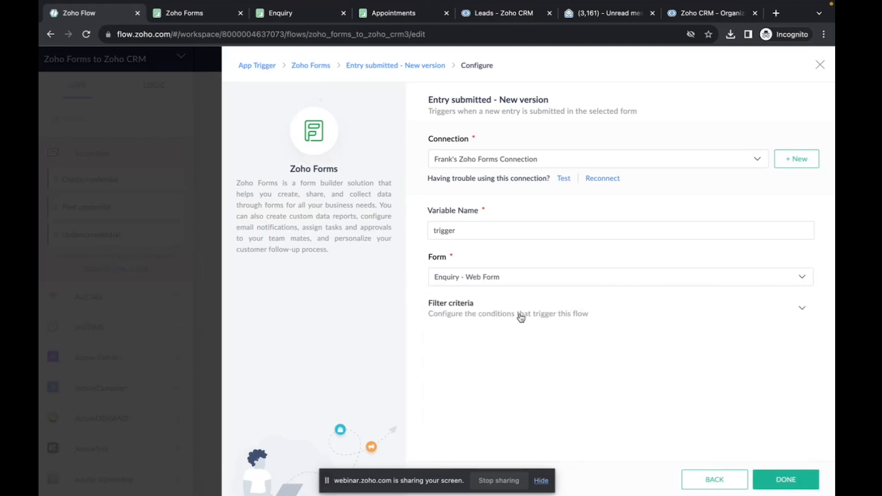
{"action": "left_click", "coordinate": [786, 481]}
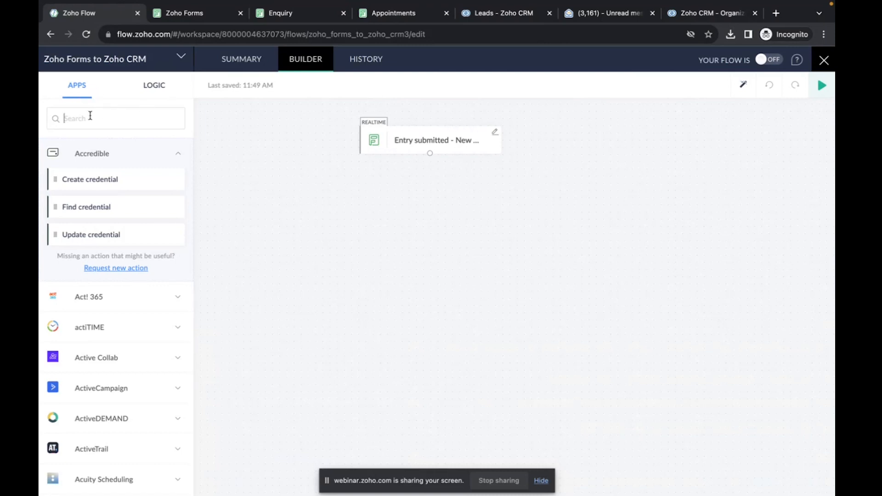
Search the apps for Zoho CRM and drag its Create module entry action below the trigger
{"action": "type", "text": "Zoh"}
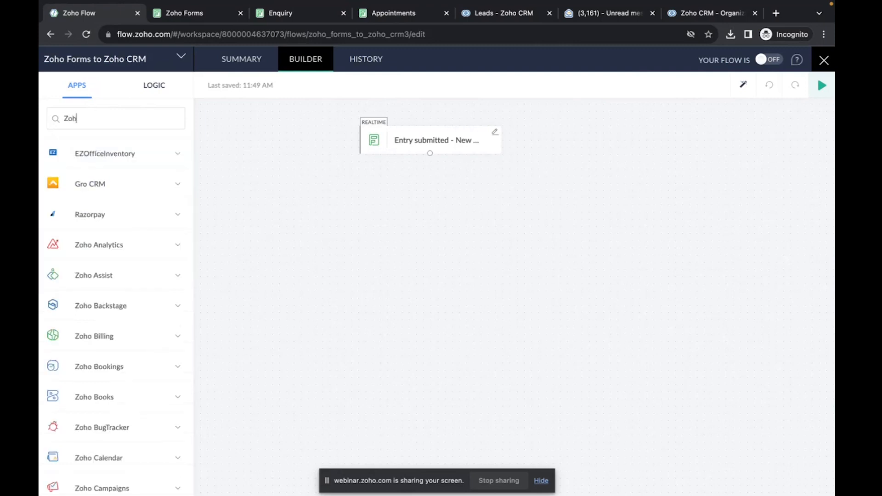
{"action": "type", "text": "o CRM"}
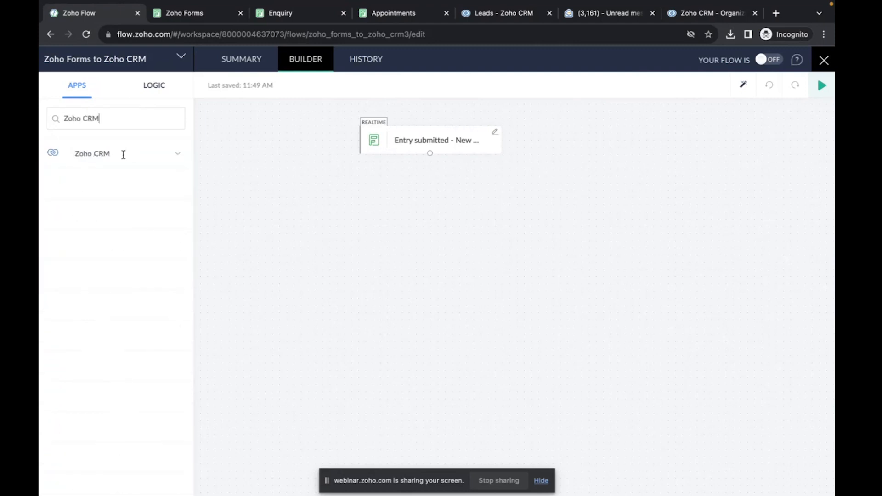
{"action": "left_click", "coordinate": [107, 155]}
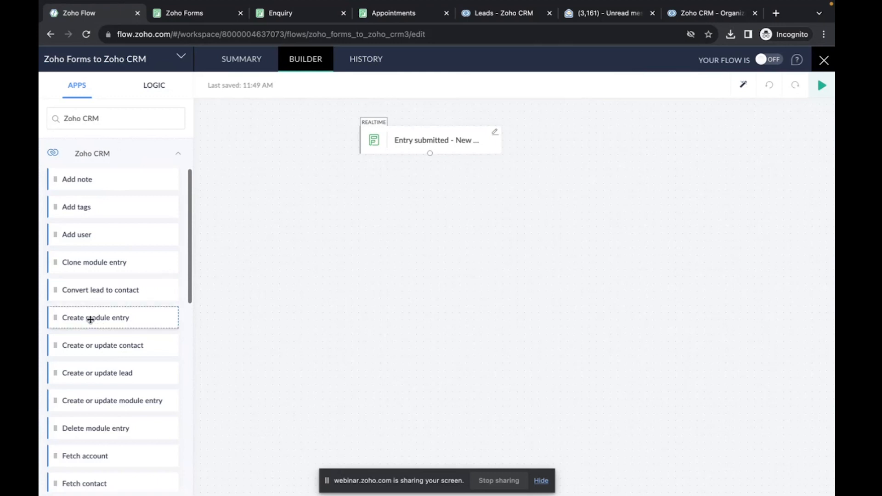
{"action": "left_click_drag", "start_coordinate": [69, 319], "coordinate": [393, 195]}
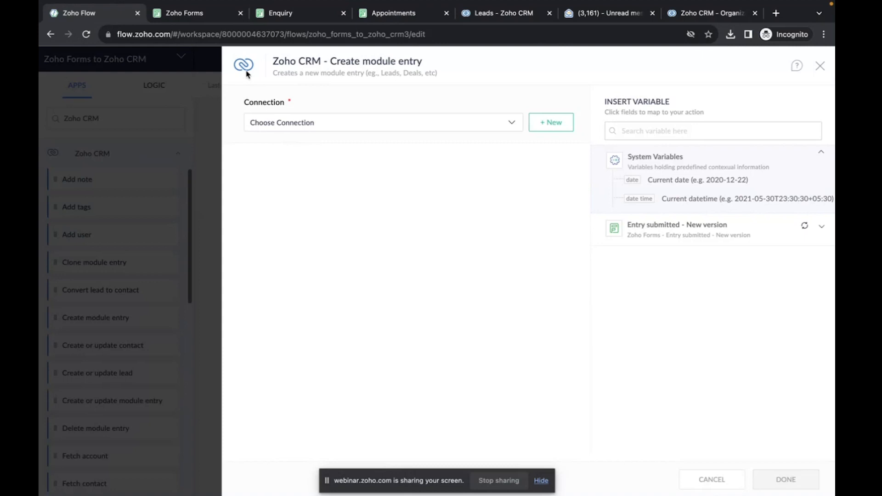
Configure Create module entry with the 2023 CRM connection, Leads module and Zylker layout
{"action": "left_click", "coordinate": [324, 131]}
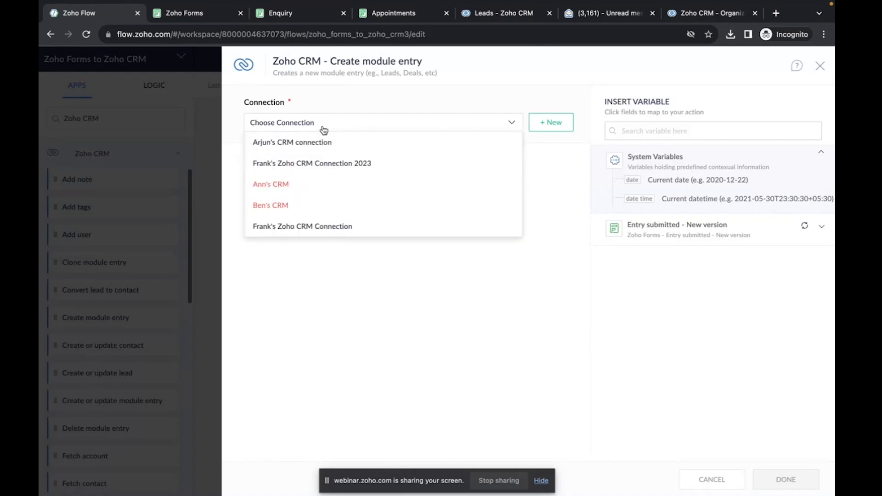
{"action": "left_click", "coordinate": [324, 163]}
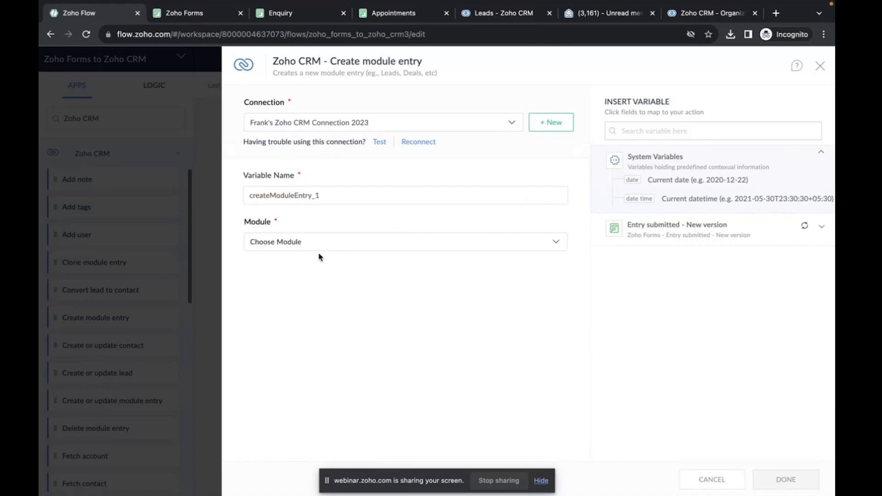
{"action": "left_click", "coordinate": [312, 249]}
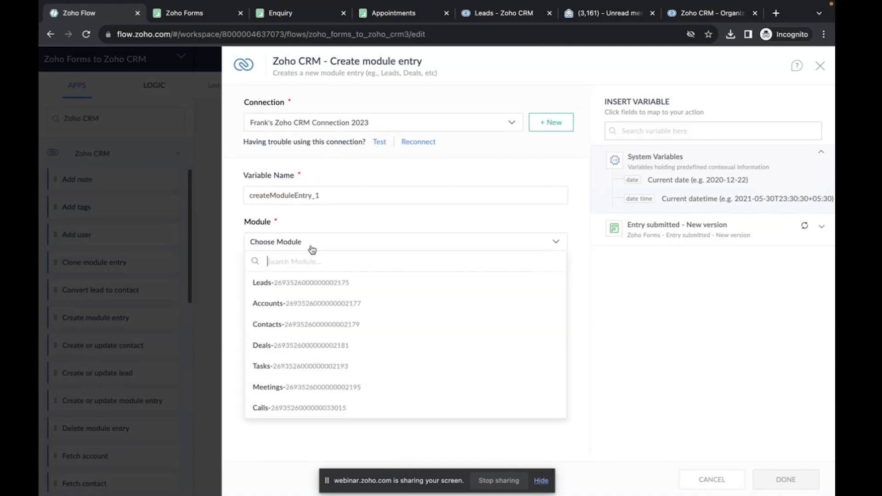
{"action": "left_click", "coordinate": [300, 289]}
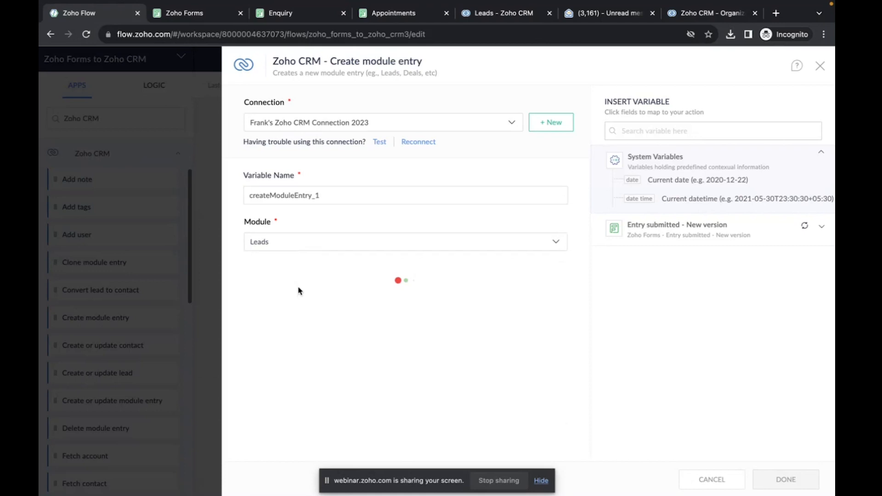
{"action": "left_click", "coordinate": [299, 290]}
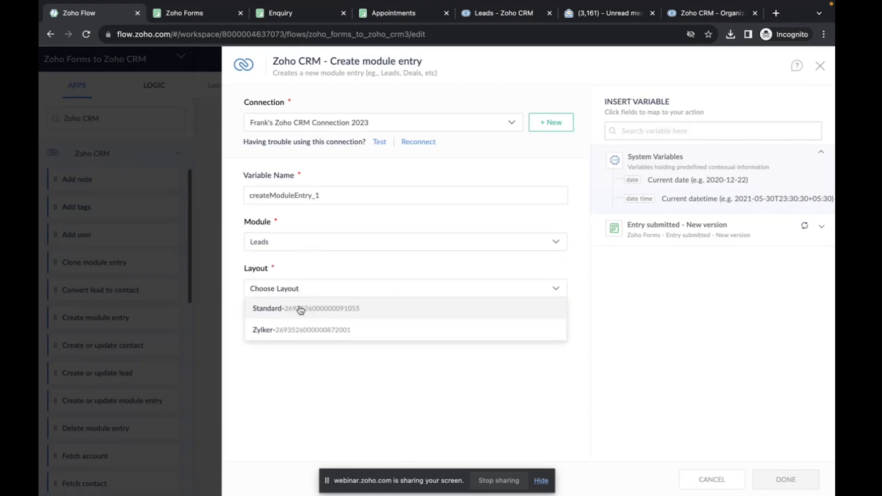
{"action": "left_click", "coordinate": [287, 333]}
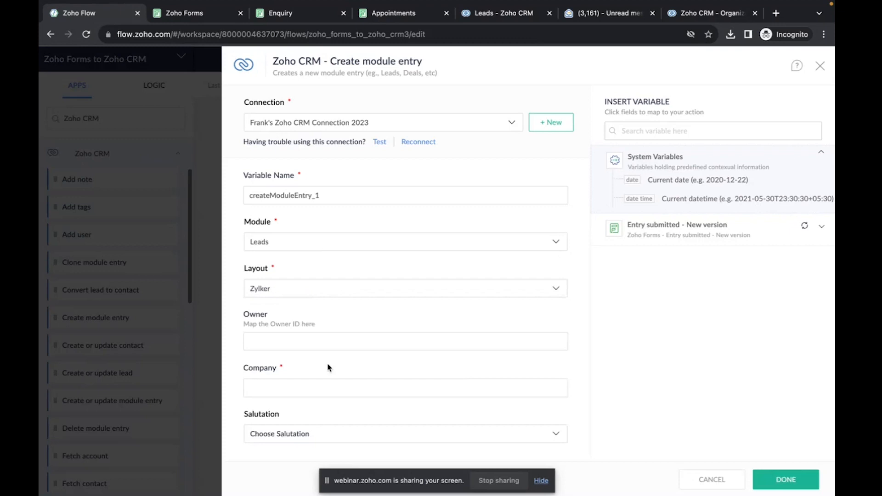
Map the form's Company into Company and Name - Last Name into Last Name
{"action": "scroll", "coordinate": [328, 367], "scroll_direction": "down", "scroll_amount": 3}
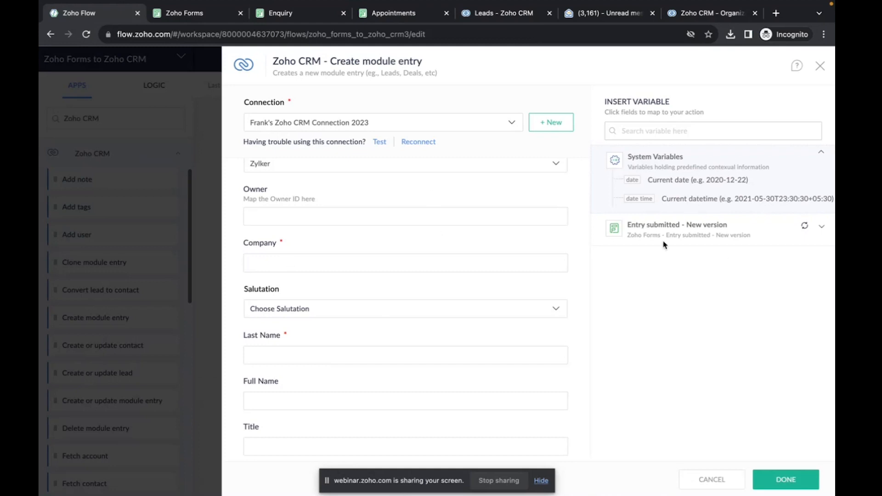
{"action": "left_click", "coordinate": [742, 235]}
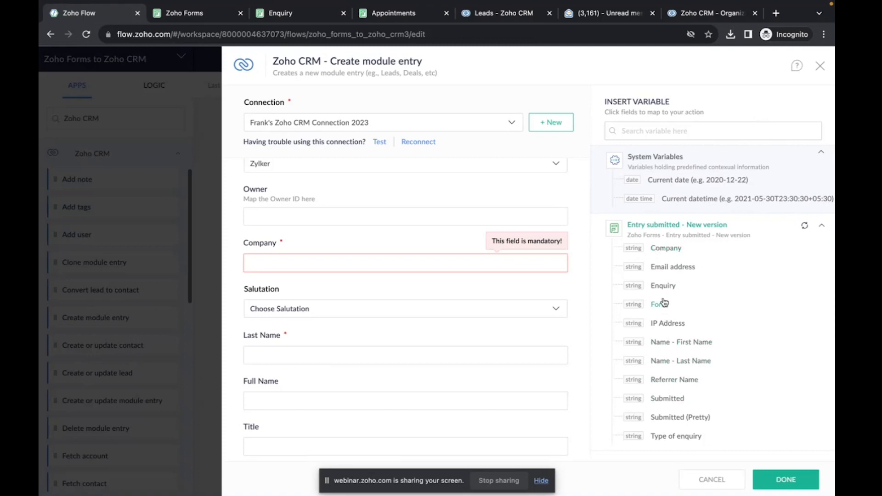
{"action": "left_click", "coordinate": [664, 251]}
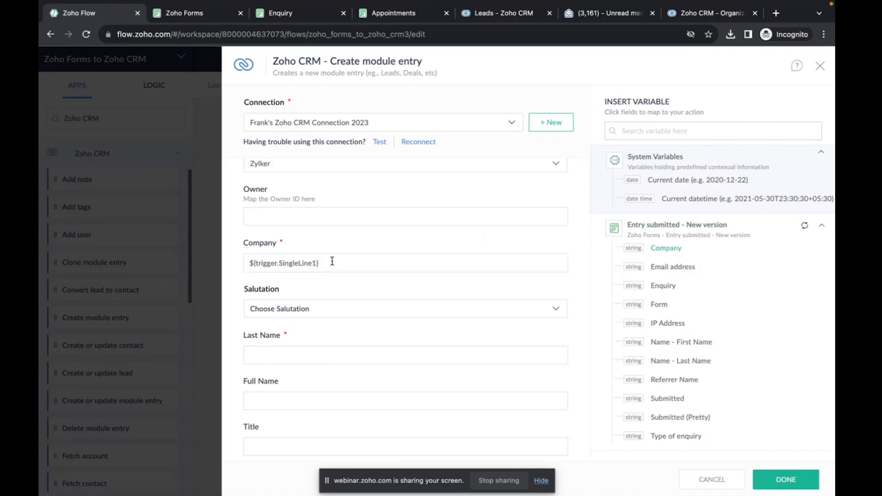
{"action": "left_click", "coordinate": [268, 358]}
{"action": "left_click", "coordinate": [698, 361]}
Map the form's Email address into Email and first plus last name into Full Name
{"action": "scroll", "coordinate": [468, 325], "scroll_direction": "down", "scroll_amount": 2}
{"action": "scroll", "coordinate": [468, 325], "scroll_direction": "down", "scroll_amount": 1}
{"action": "left_click", "coordinate": [269, 348]}
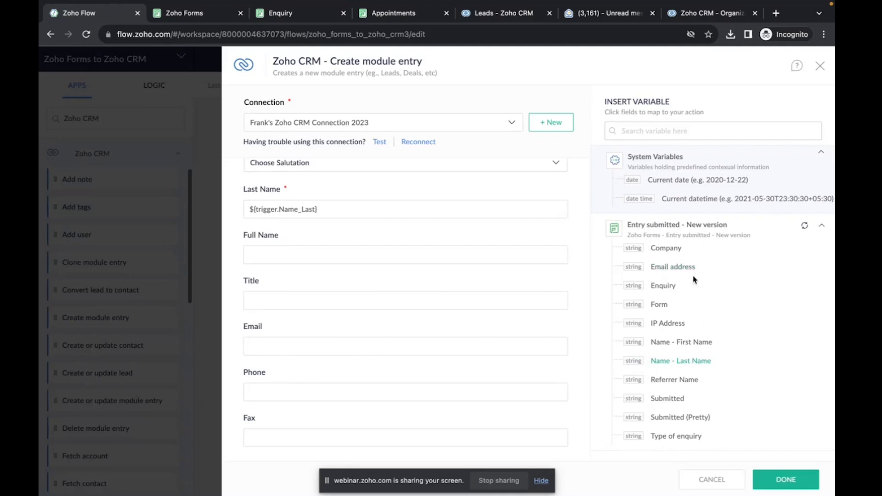
{"action": "left_click", "coordinate": [673, 271]}
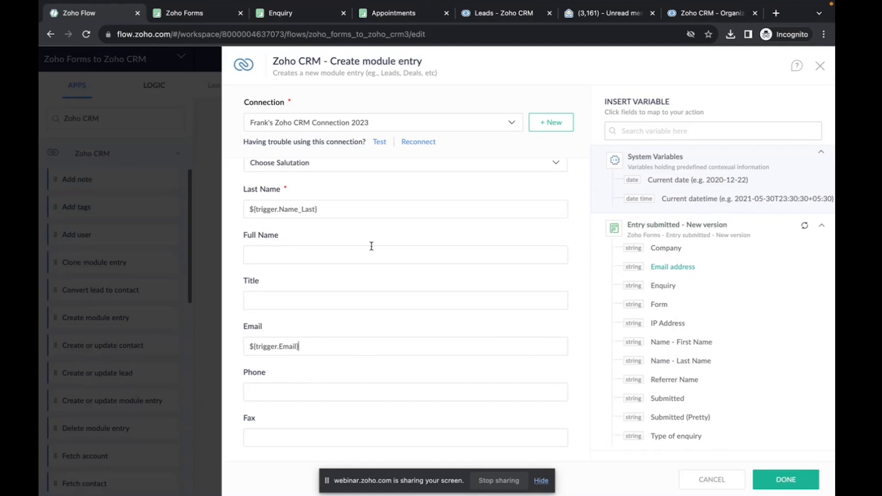
{"action": "left_click", "coordinate": [265, 257]}
{"action": "left_click", "coordinate": [680, 344]}
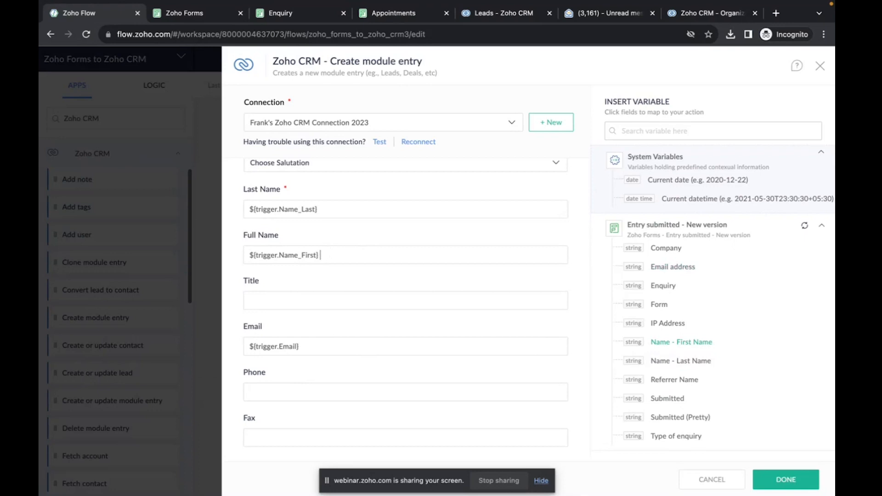
{"action": "left_click", "coordinate": [672, 363]}
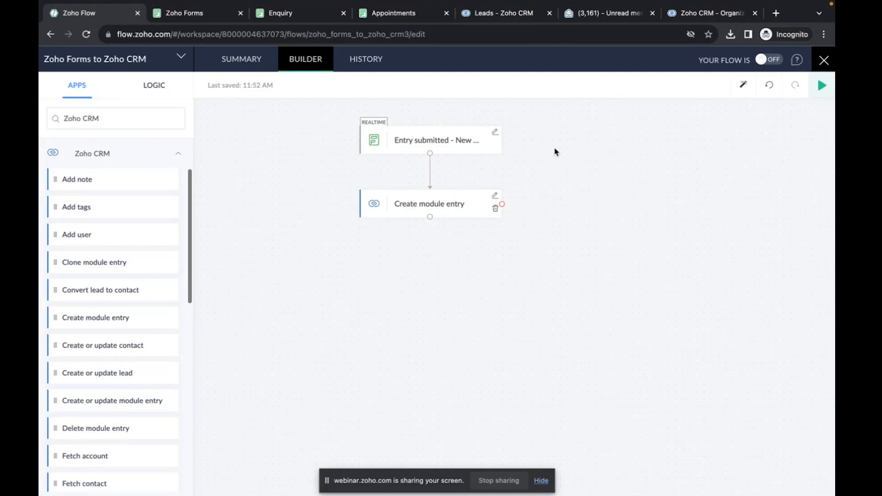
Start a Test & Debug run of the flow and switch to the Enquiry web form tab
{"action": "left_click", "coordinate": [823, 87]}
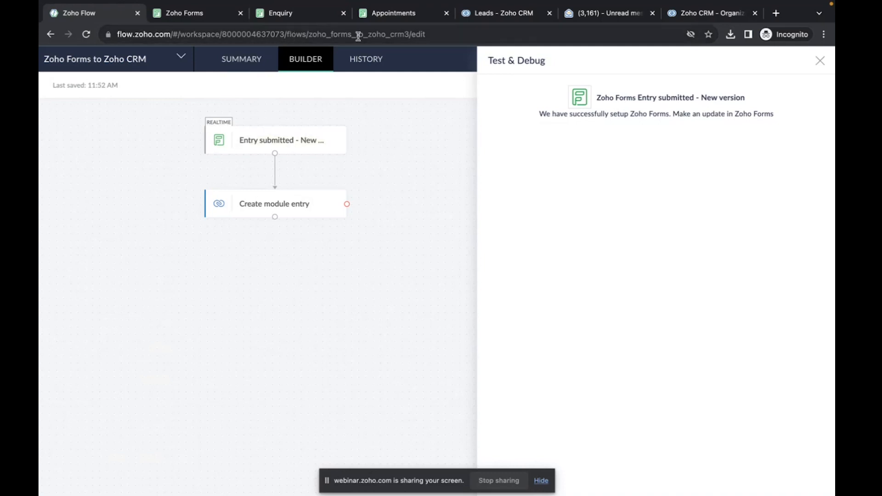
{"action": "left_click", "coordinate": [291, 16]}
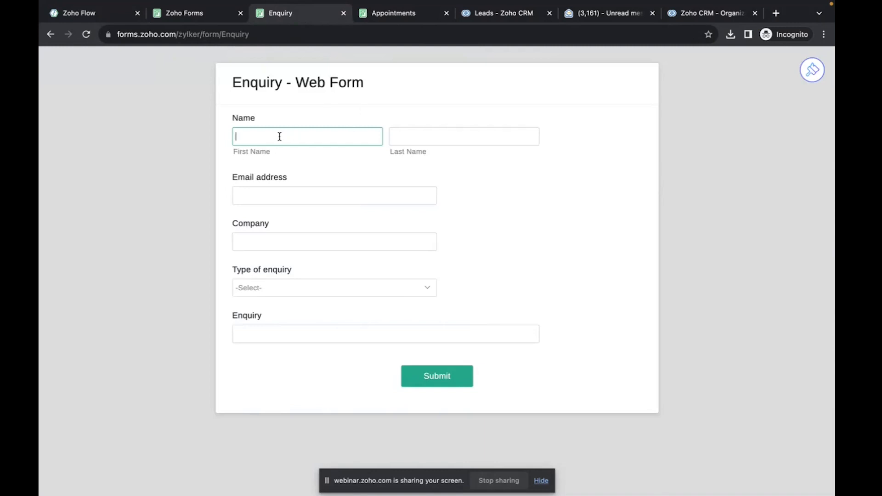
Fill in the contact's first name, last name, email address, and company Zylker
{"action": "type", "text": "Johmn"}
{"action": "key", "text": "BackSpace"}
{"action": "type", "text": "n"}
{"action": "key", "text": "Tab"}
{"action": "type", "text": "Doe"}
{"action": "left_click", "coordinate": [250, 192]}
{"action": "type", "text": "joh"}
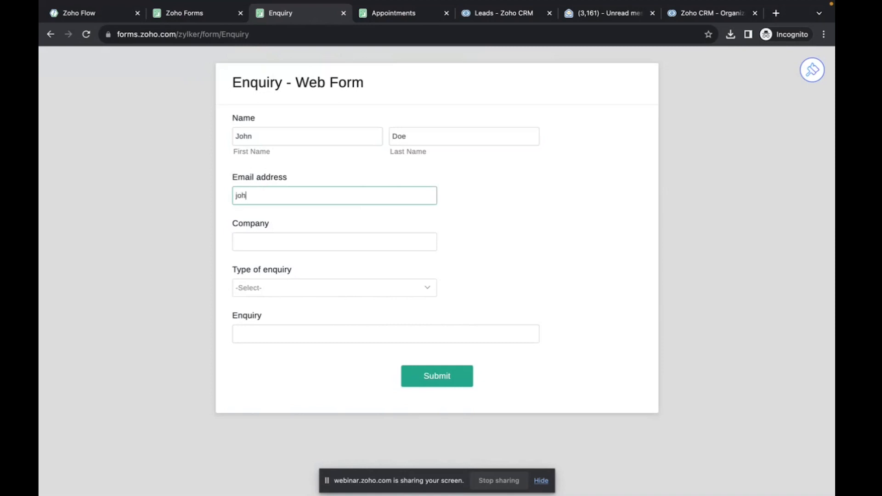
{"action": "type", "text": "n@zylker.com"}
{"action": "left_click", "coordinate": [262, 243]}
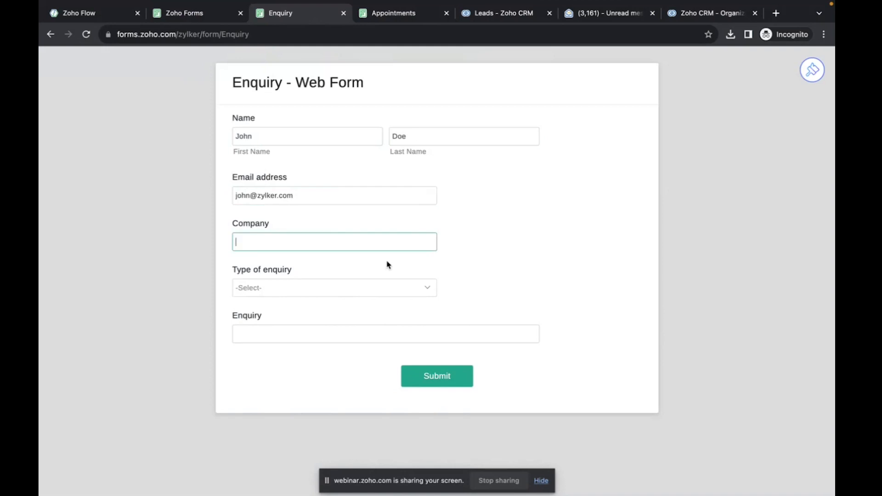
{"action": "type", "text": "Zylker"}
Choose General enquiry, write a request for more info on the new store, and submit
{"action": "left_click", "coordinate": [284, 292]}
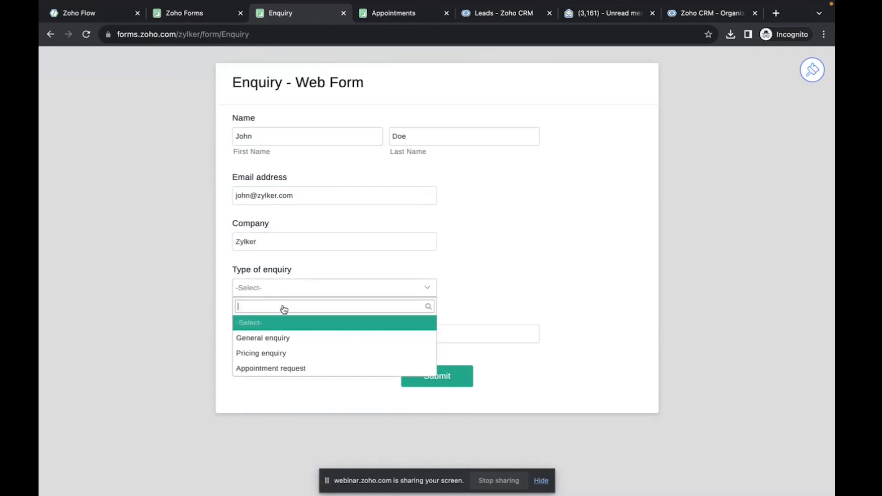
{"action": "left_click", "coordinate": [273, 339]}
{"action": "left_click", "coordinate": [266, 334]}
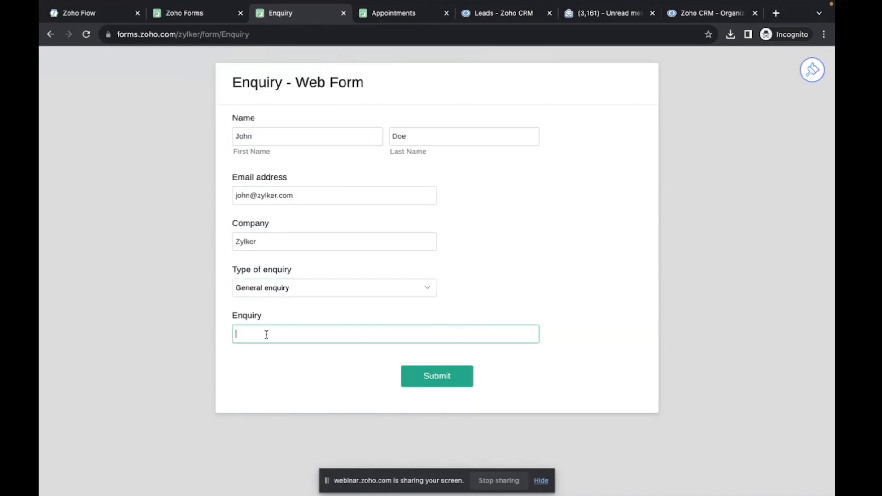
{"action": "type", "text": "Need to"}
{"action": "key", "text": "BackSpace"}
{"action": "key", "text": "BackSpace"}
{"action": "type", "text": "more info on the new store"}
{"action": "left_click", "coordinate": [437, 383]}
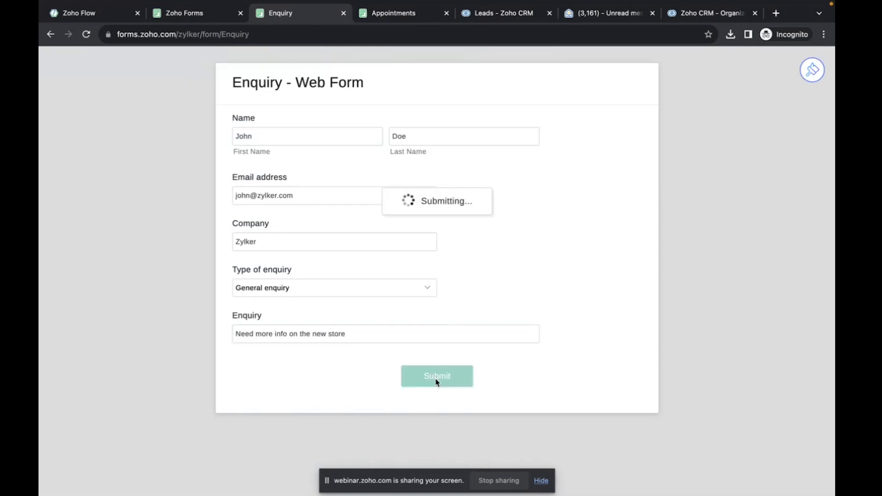
{"action": "left_click", "coordinate": [104, 15]}
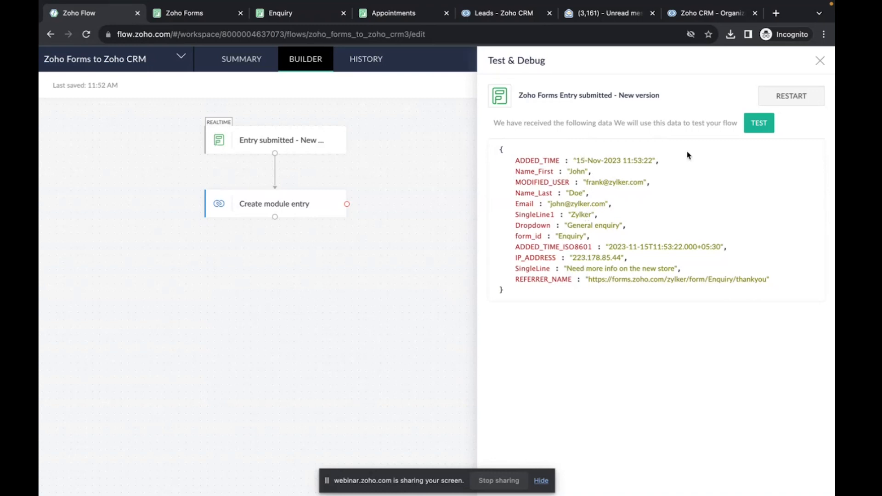
Test the flow with the submitted entry, review the Create module entry output, and switch it on
{"action": "left_click", "coordinate": [760, 124]}
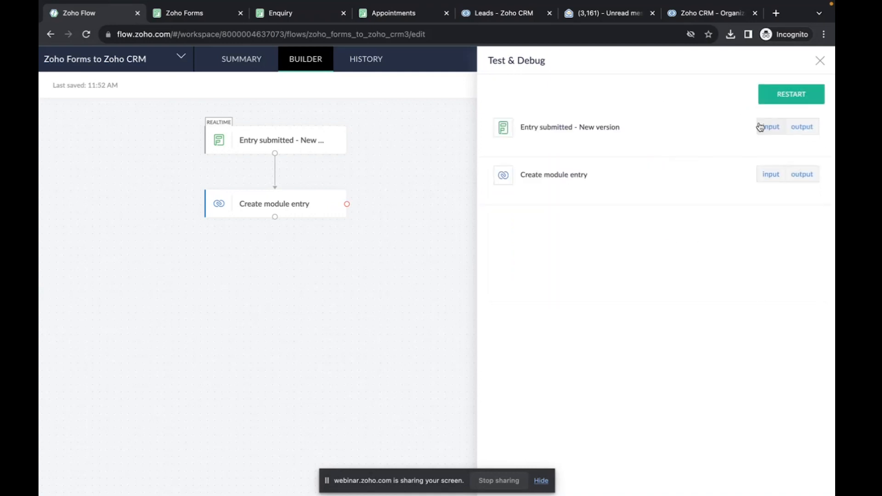
{"action": "left_click", "coordinate": [802, 174]}
{"action": "scroll", "coordinate": [670, 286], "scroll_direction": "down", "scroll_amount": 5}
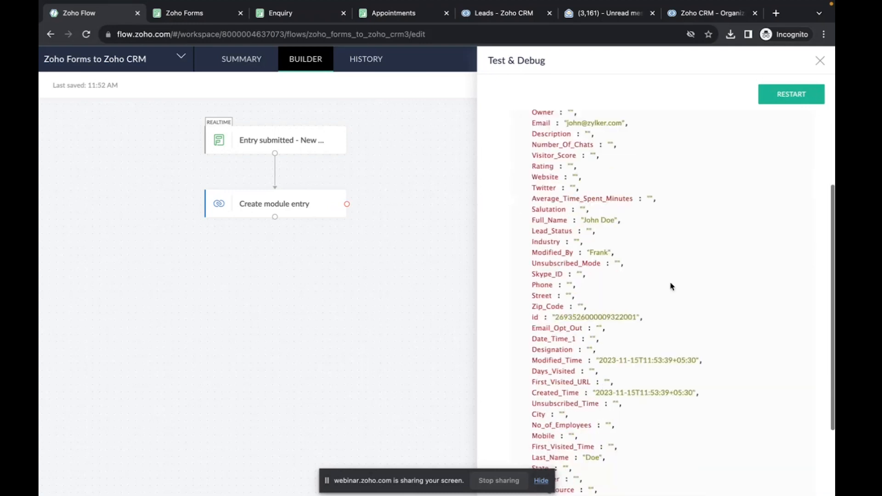
{"action": "scroll", "coordinate": [670, 286], "scroll_direction": "up", "scroll_amount": 5}
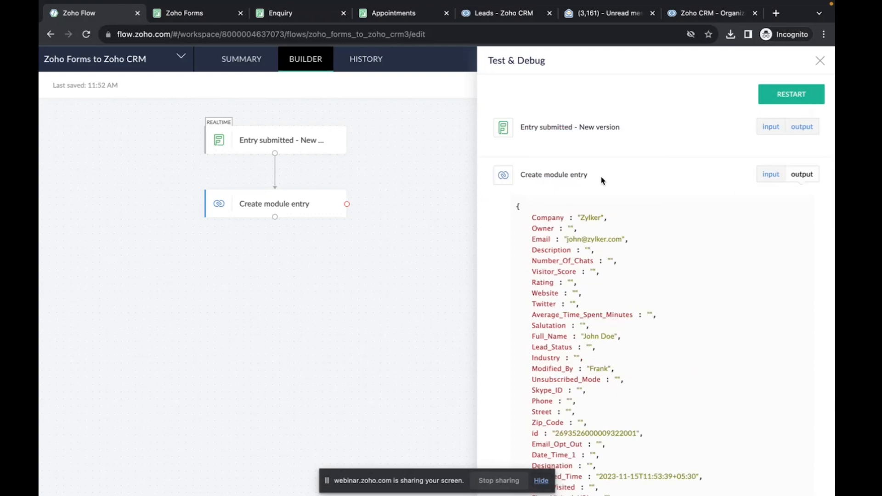
{"action": "left_click", "coordinate": [822, 63]}
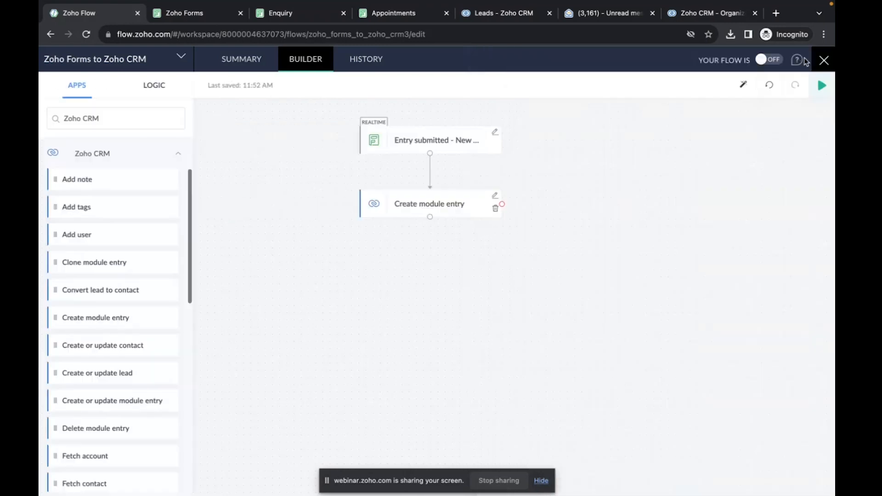
{"action": "left_click", "coordinate": [775, 61]}
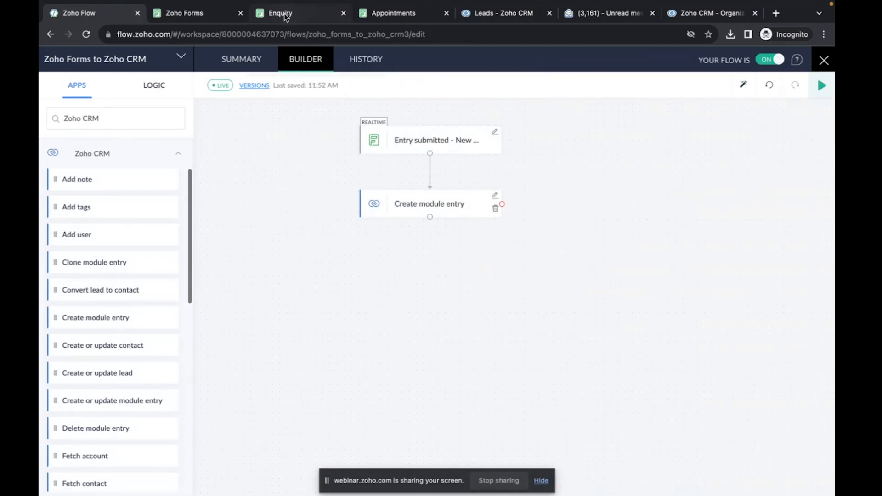
Start a new Enquiry form response and enter the contact's first name, last name, e-mail, and company Zylker
{"action": "left_click", "coordinate": [286, 15]}
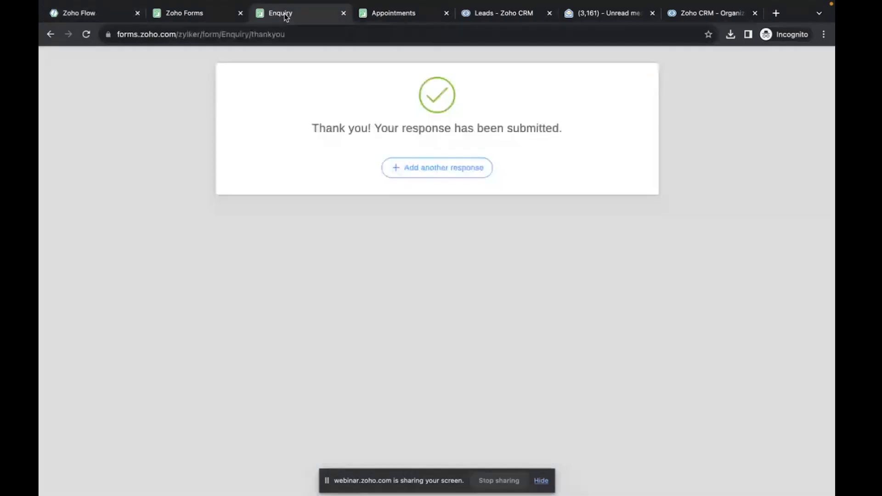
{"action": "left_click", "coordinate": [454, 176]}
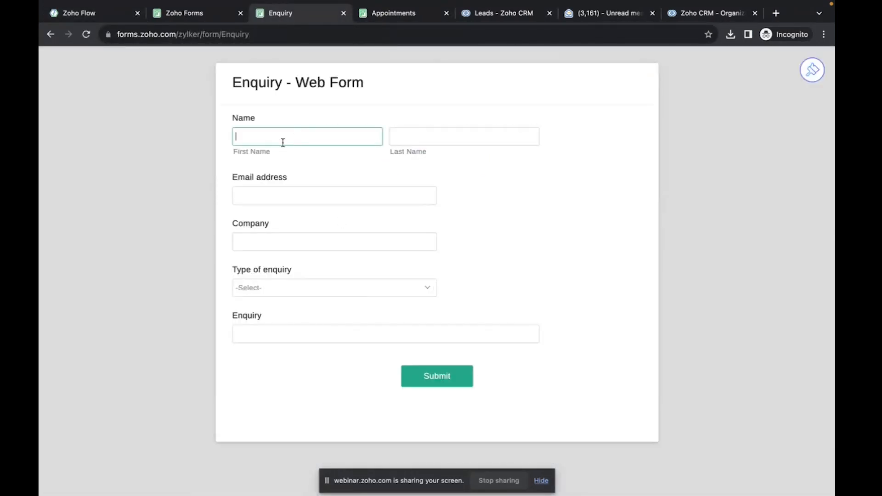
{"action": "type", "text": "Frank"}
{"action": "key", "text": "Tab"}
{"action": "type", "text": "Zylke"}
{"action": "left_click", "coordinate": [238, 198]}
{"action": "type", "text": "frank"}
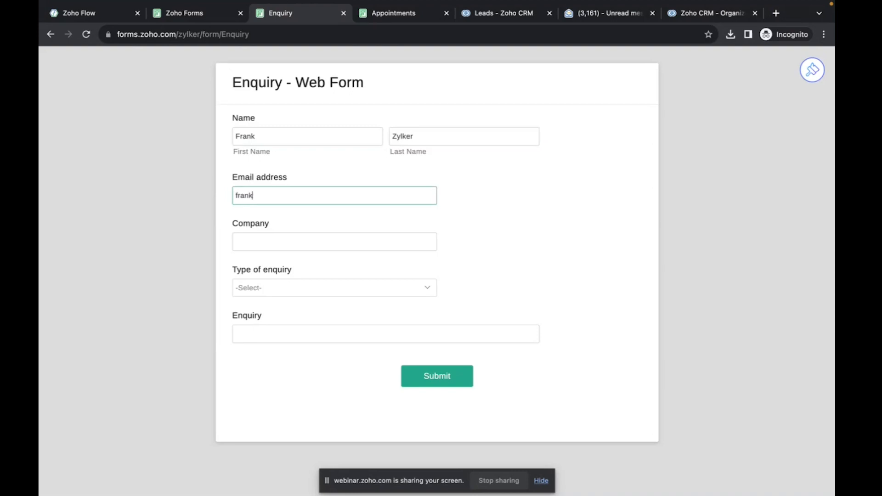
{"action": "type", "text": "@zylker.com"}
{"action": "left_click", "coordinate": [231, 244]}
{"action": "type", "text": "Zylker"}
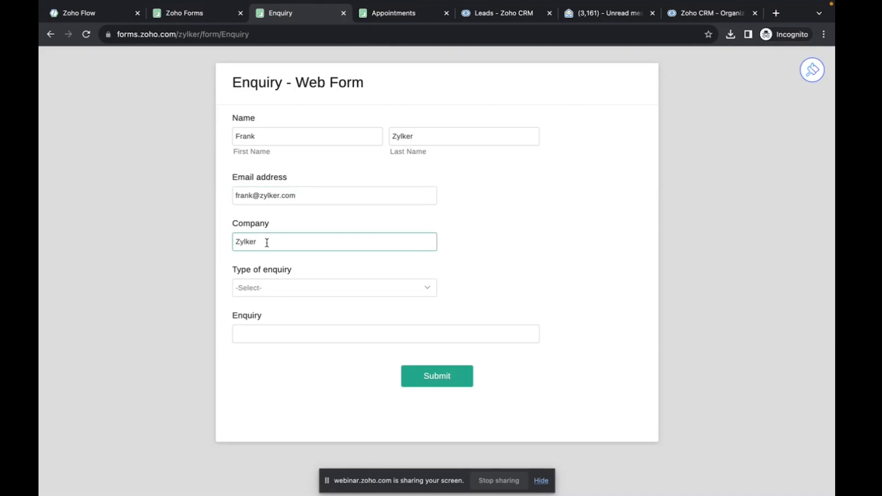
Choose Pricing enquiry, enter 'Pricing information' as the enquiry, and submit the response
{"action": "left_click", "coordinate": [278, 288]}
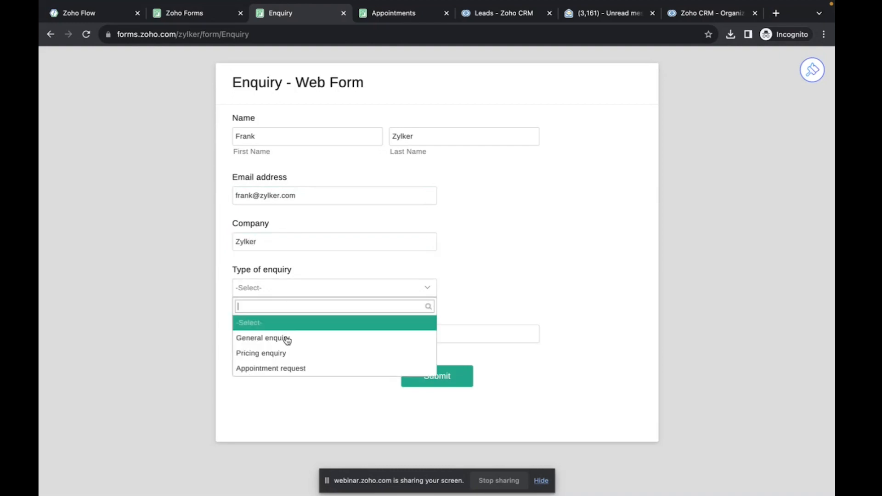
{"action": "left_click", "coordinate": [277, 354]}
{"action": "left_click", "coordinate": [273, 340]}
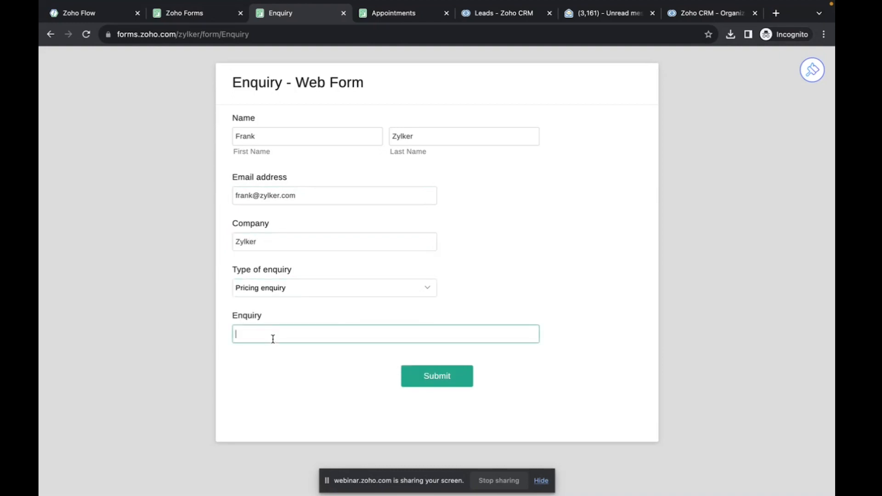
{"action": "type", "text": "Pricing information"}
{"action": "left_click", "coordinate": [423, 387]}
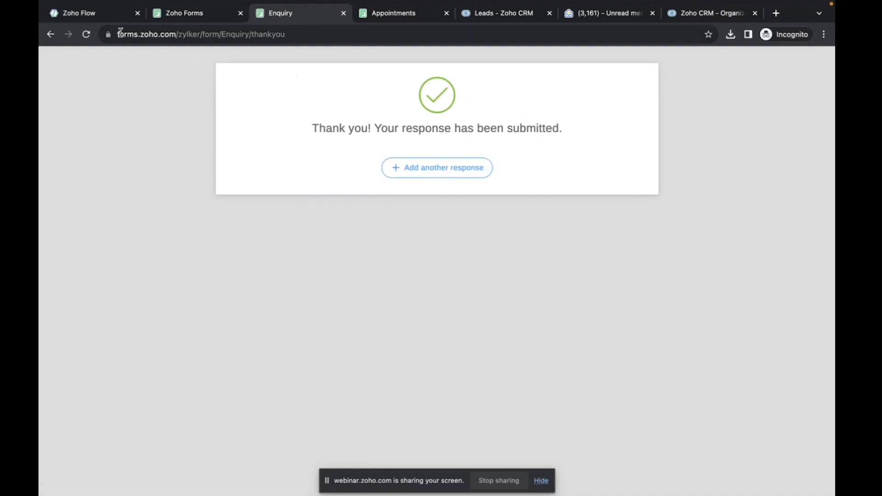
{"action": "left_click", "coordinate": [95, 20]}
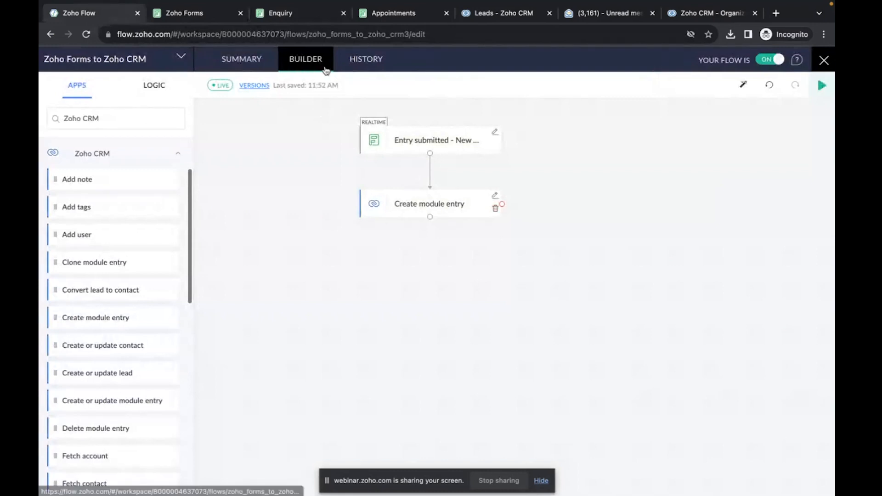
Check the flow's task history and refreshed CRM Leads list, then leave the flow for the presentation
{"action": "left_click", "coordinate": [367, 65]}
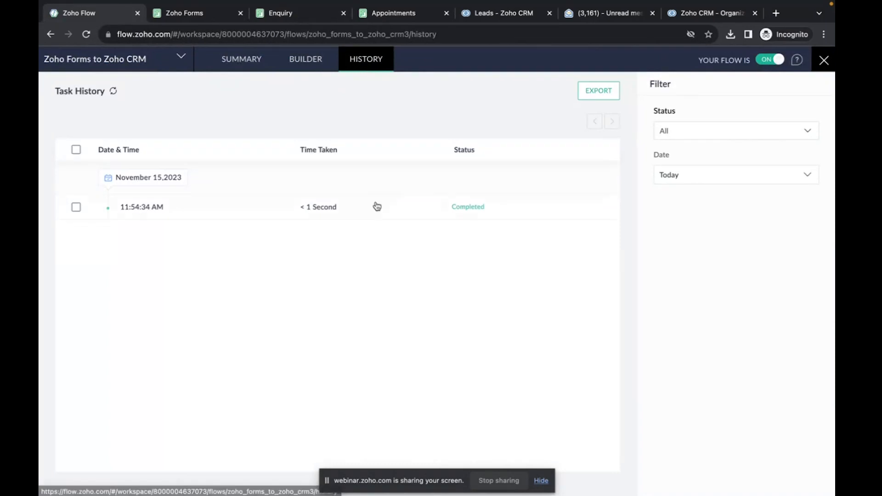
{"action": "left_click", "coordinate": [507, 16]}
{"action": "left_click", "coordinate": [209, 85]}
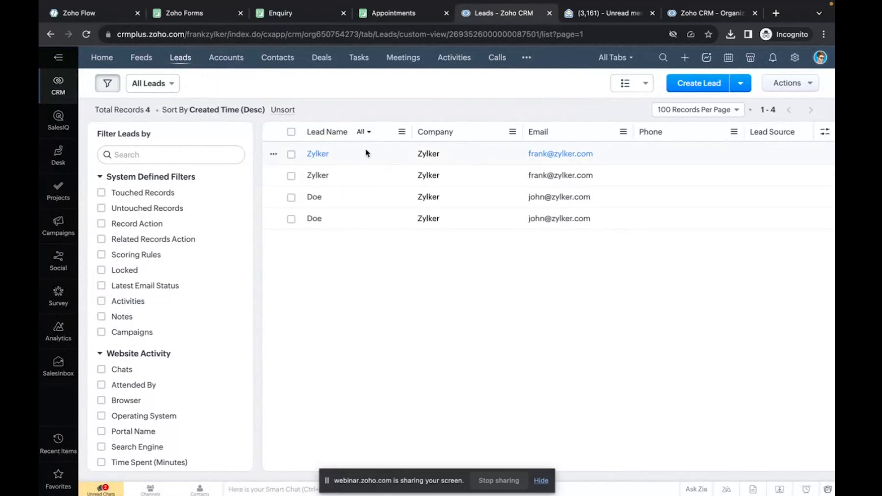
{"action": "left_click", "coordinate": [103, 16]}
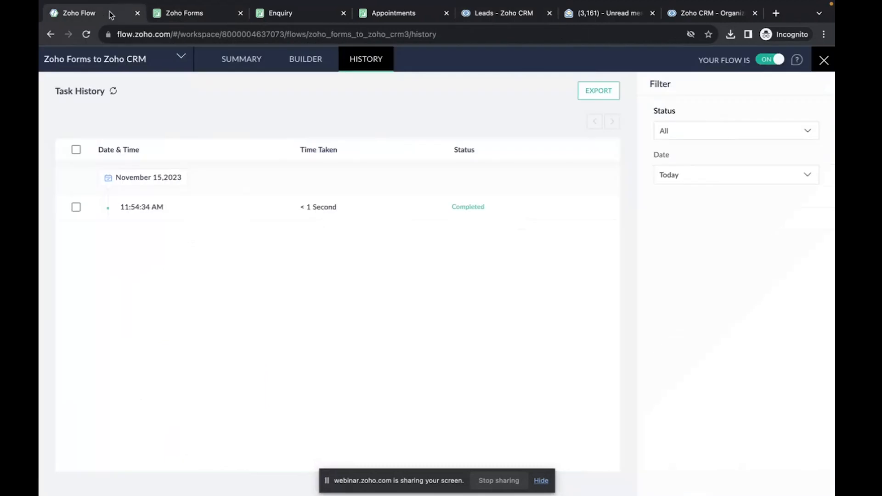
{"action": "left_click", "coordinate": [824, 63]}
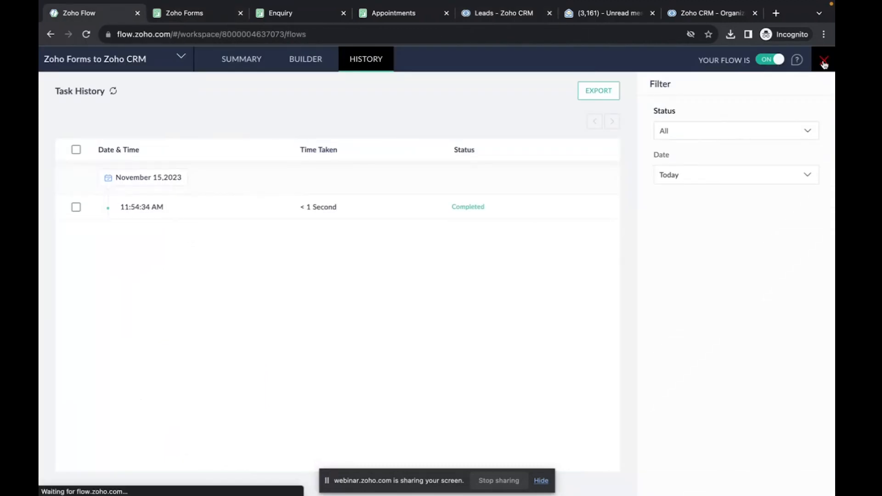
{"action": "key", "text": "ctrl+Left"}
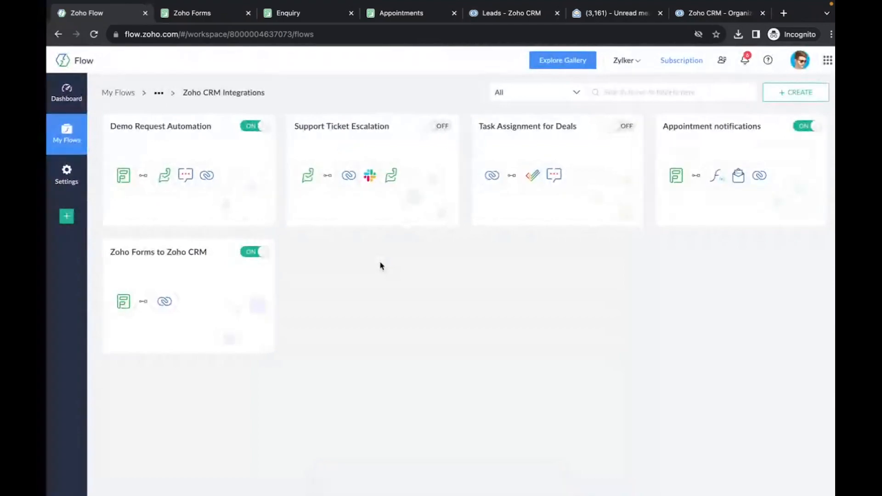
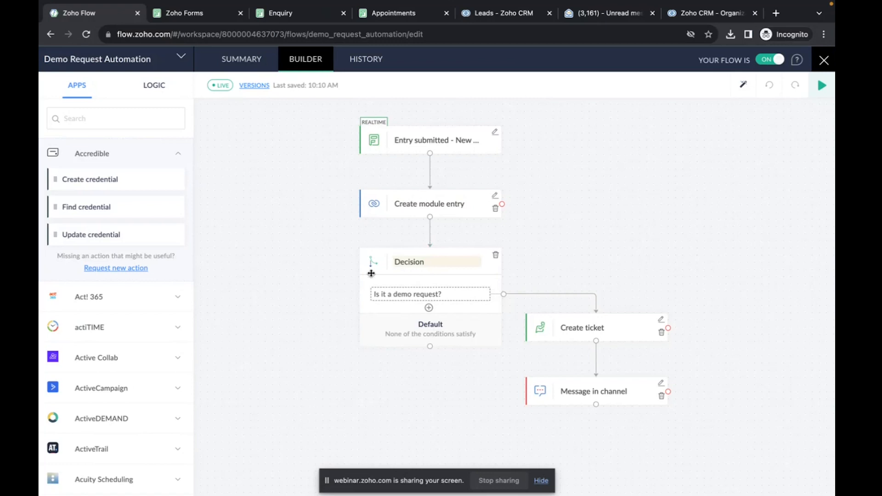
Show the LOGIC blocks, demonstrate dragging a decision onto the flow, and open the 'Is it a demo request?' condition
{"action": "left_click", "coordinate": [153, 86]}
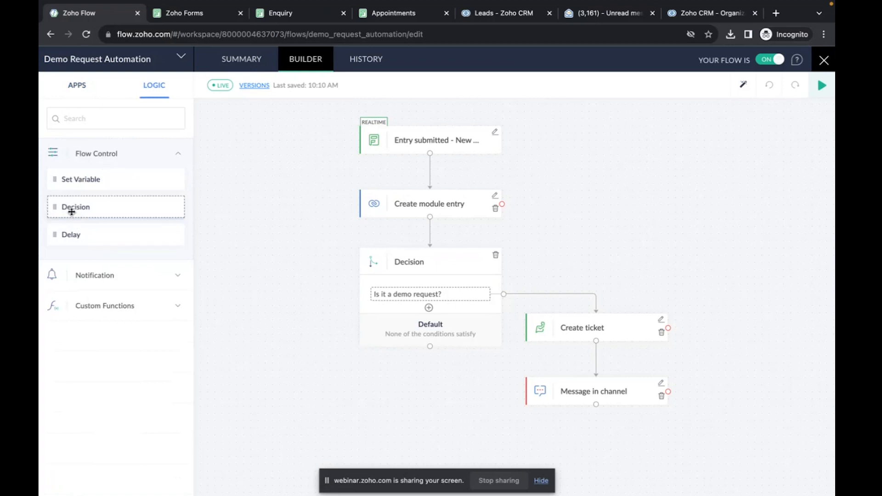
{"action": "left_click_drag", "start_coordinate": [71, 212], "coordinate": [464, 287]}
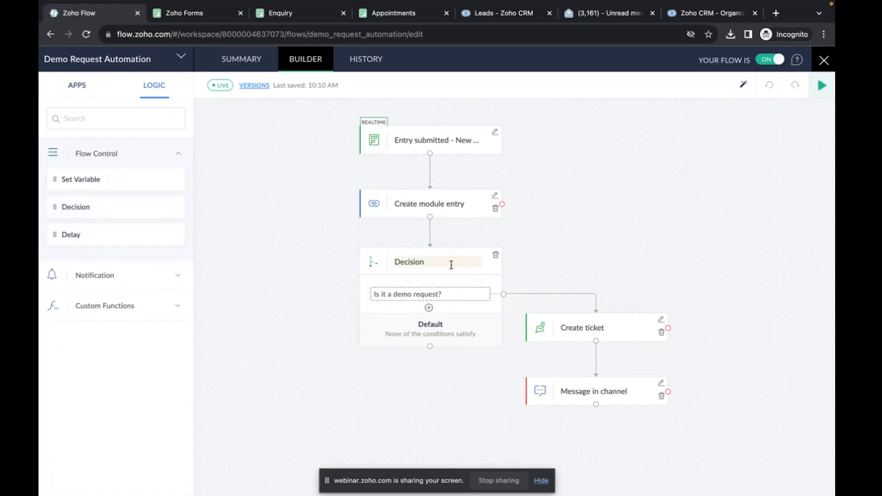
{"action": "left_click", "coordinate": [472, 298]}
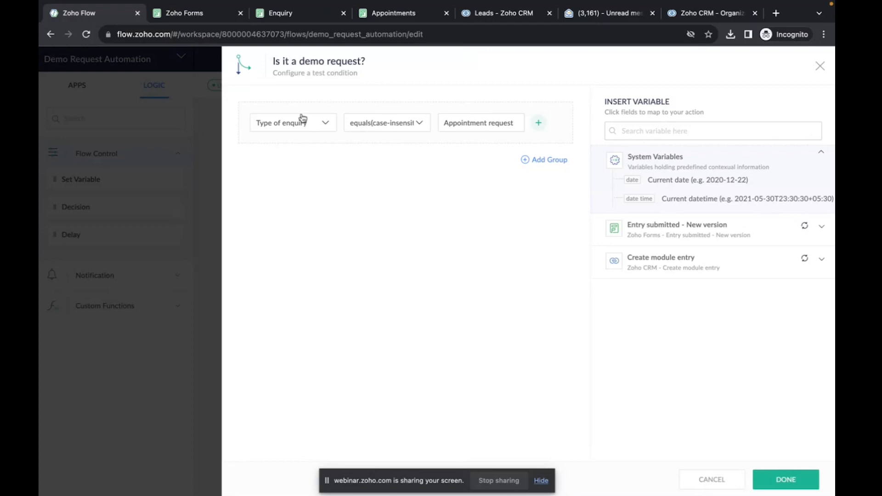
{"action": "left_click", "coordinate": [284, 15]}
{"action": "left_click", "coordinate": [426, 177]}
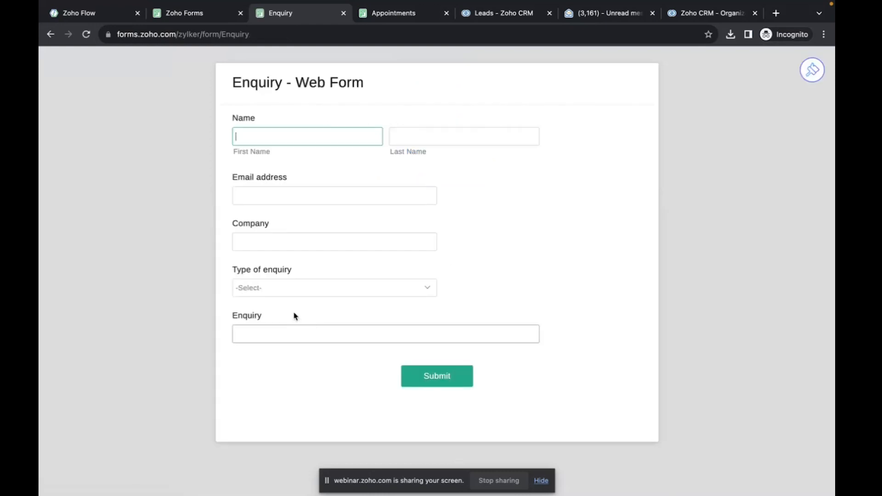
{"action": "left_click", "coordinate": [256, 287]}
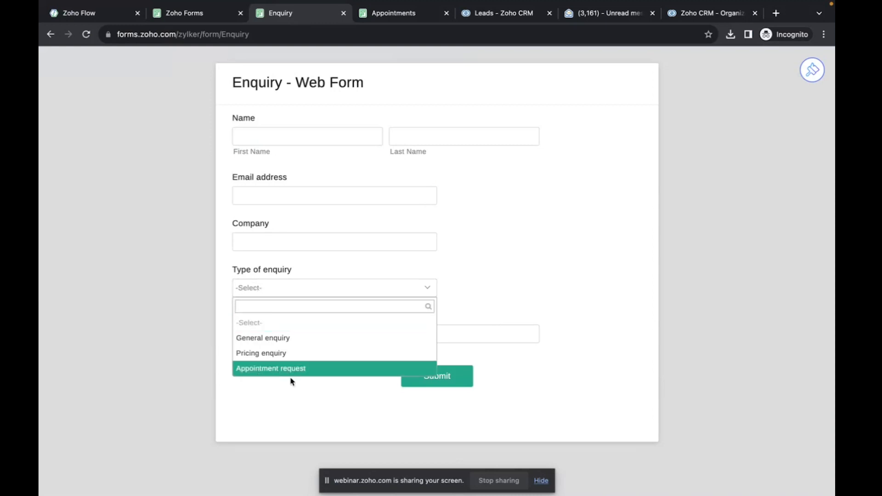
{"action": "left_click", "coordinate": [289, 402]}
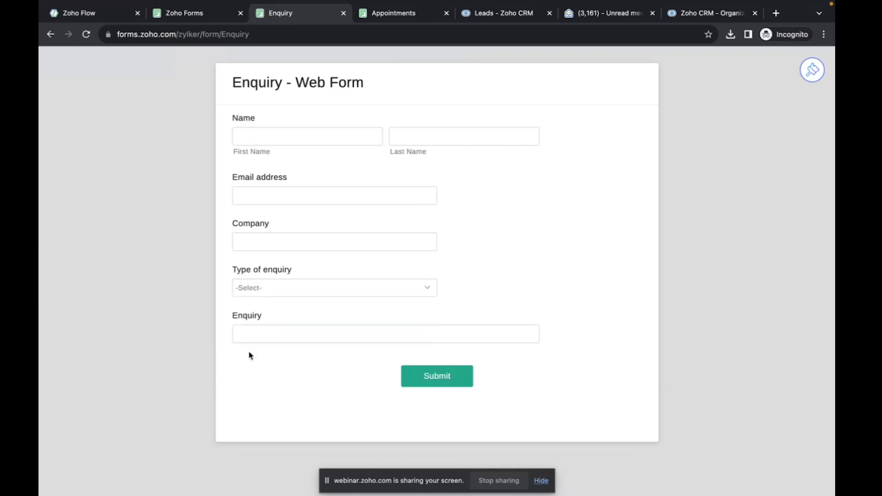
{"action": "left_click", "coordinate": [106, 14]}
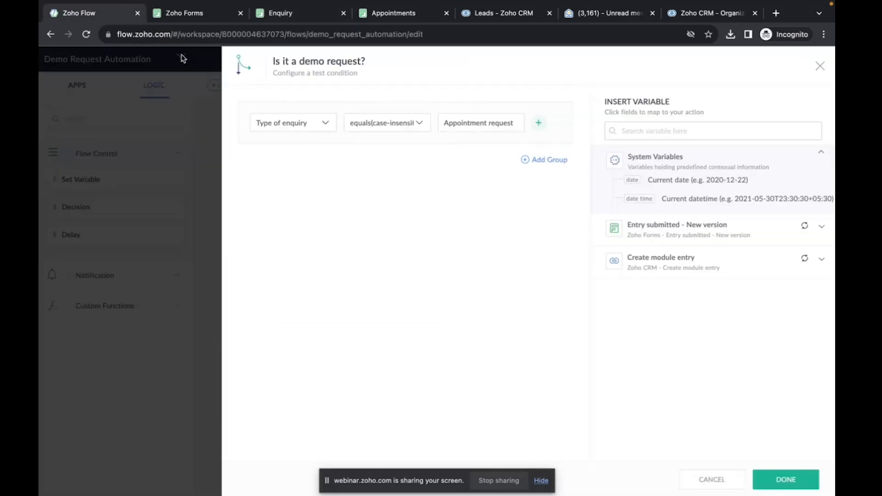
Review the available fields and keep Type of enquiry as the condition's tested field
{"action": "left_click", "coordinate": [272, 129]}
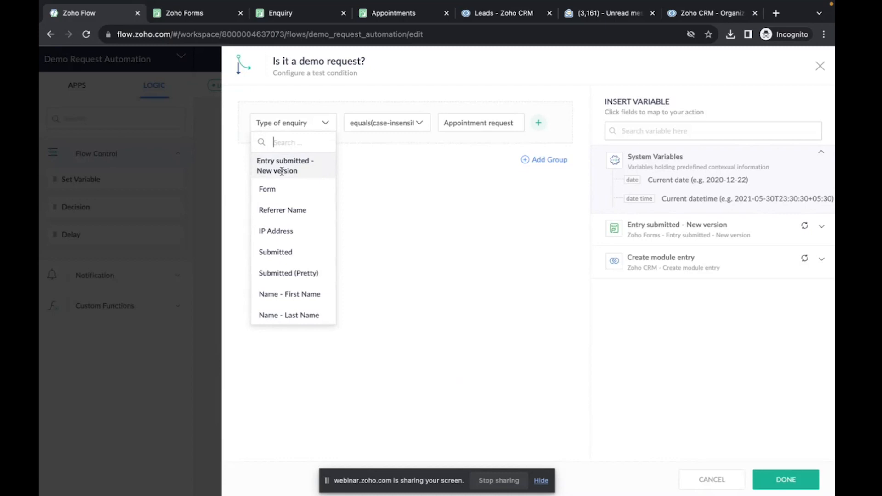
{"action": "scroll", "coordinate": [284, 200], "scroll_direction": "down", "scroll_amount": 2}
{"action": "scroll", "coordinate": [285, 201], "scroll_direction": "up", "scroll_amount": 1}
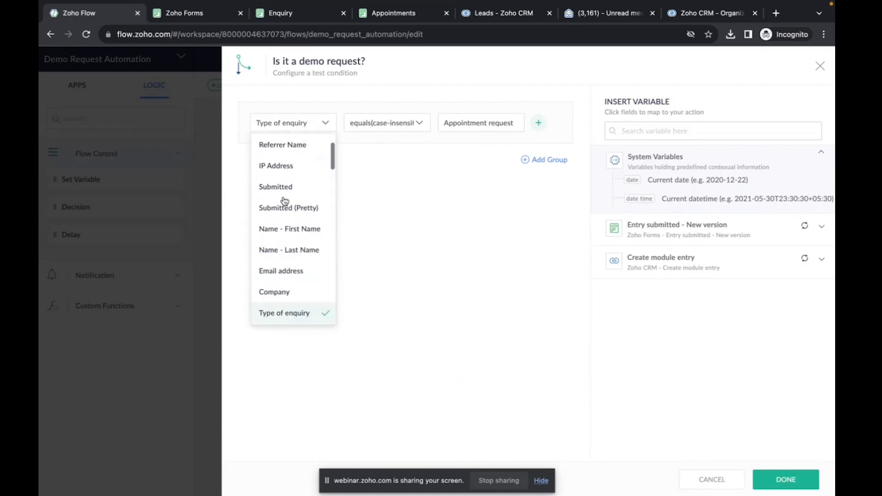
{"action": "scroll", "coordinate": [285, 201], "scroll_direction": "down", "scroll_amount": 10}
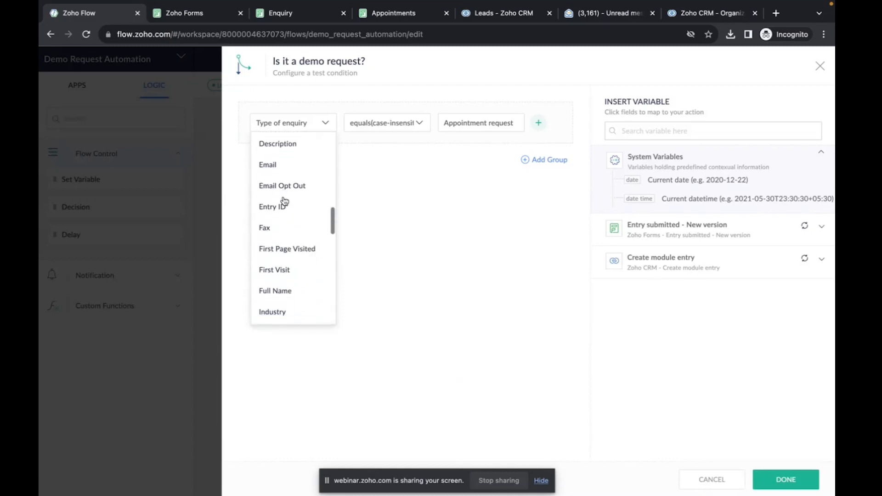
{"action": "scroll", "coordinate": [284, 201], "scroll_direction": "up", "scroll_amount": 10}
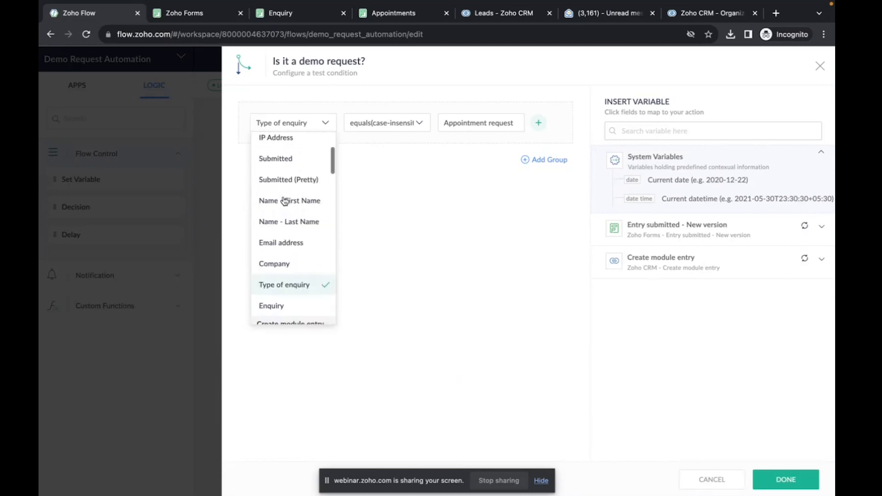
{"action": "scroll", "coordinate": [285, 201], "scroll_direction": "down", "scroll_amount": 3}
{"action": "scroll", "coordinate": [285, 201], "scroll_direction": "down", "scroll_amount": 3}
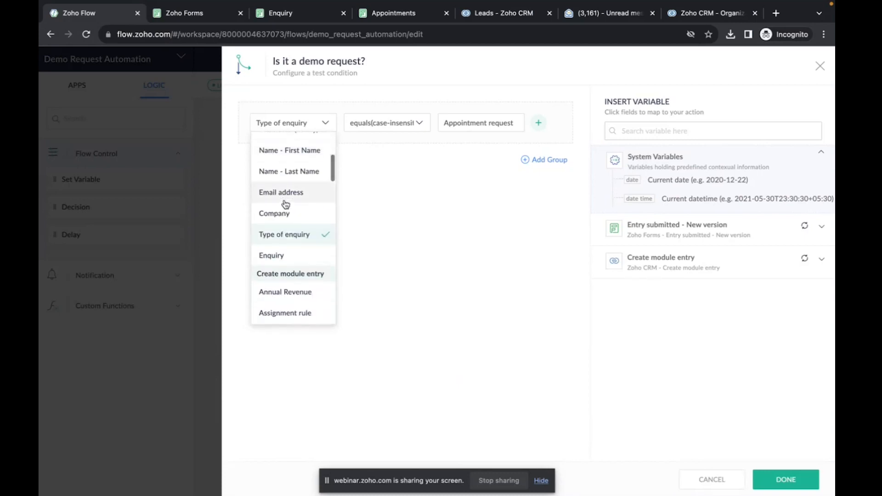
{"action": "left_click", "coordinate": [280, 237]}
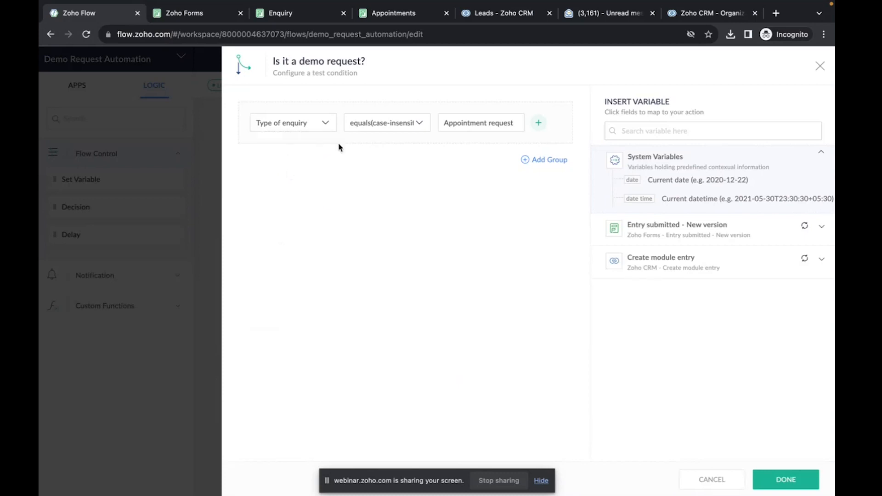
Keep equals (case-insensitive) Appointment request as the comparison and save the condition
{"action": "left_click", "coordinate": [376, 127]}
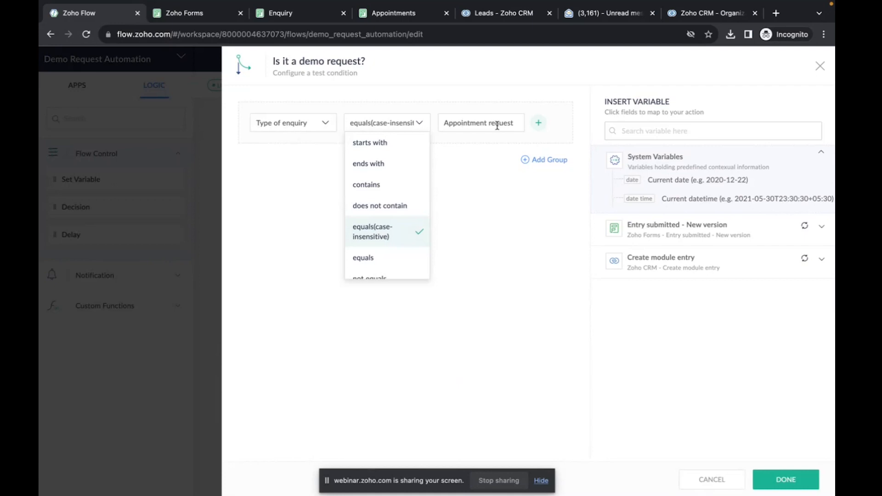
{"action": "left_click", "coordinate": [372, 232]}
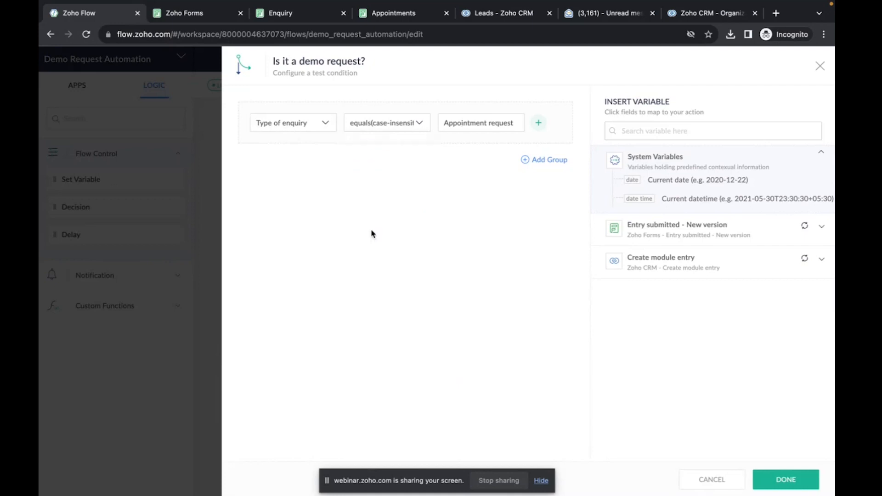
{"action": "left_click_drag", "start_coordinate": [444, 123], "coordinate": [523, 123]}
{"action": "left_click", "coordinate": [790, 488]}
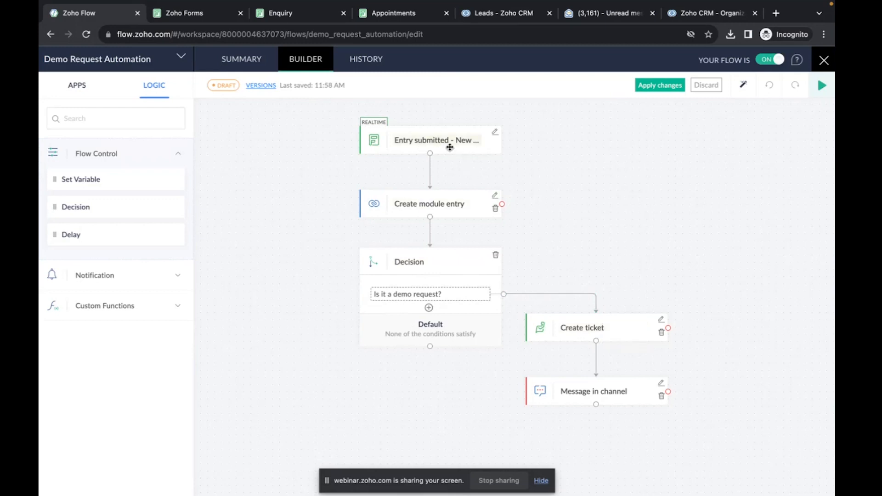
Insert the form's email field after 'Email address:' in the #Sales Channel message and save it
{"action": "mouse_move", "coordinate": [597, 372]}
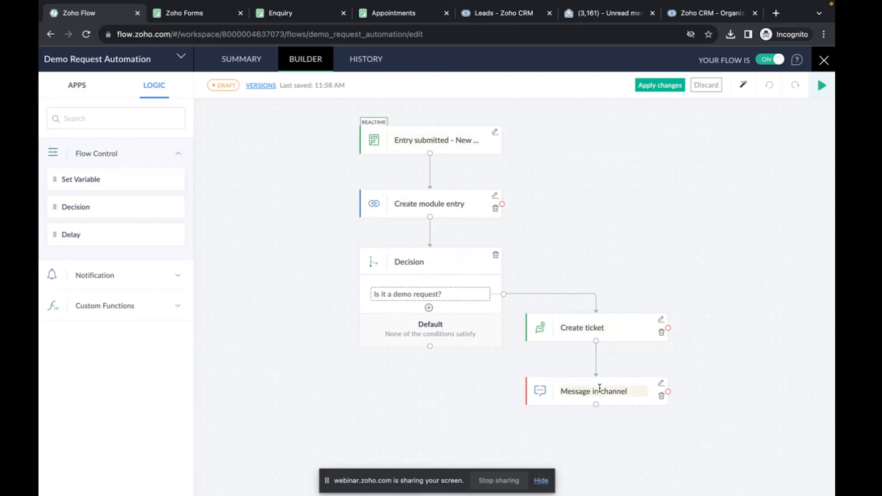
{"action": "left_click", "coordinate": [662, 384]}
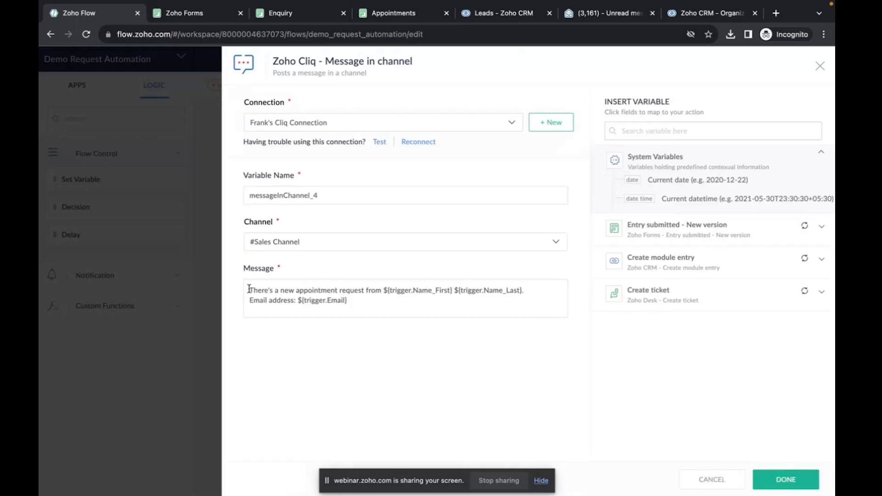
{"action": "left_click_drag", "start_coordinate": [248, 289], "coordinate": [453, 293]}
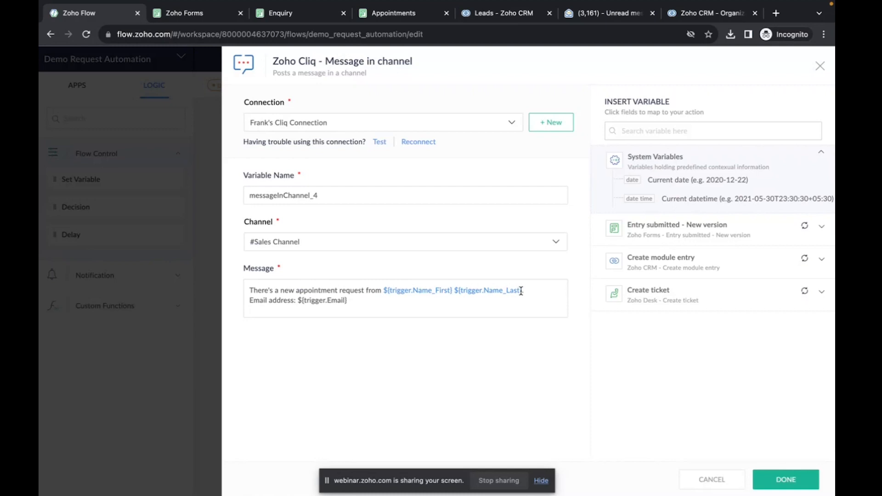
{"action": "left_click", "coordinate": [677, 225]}
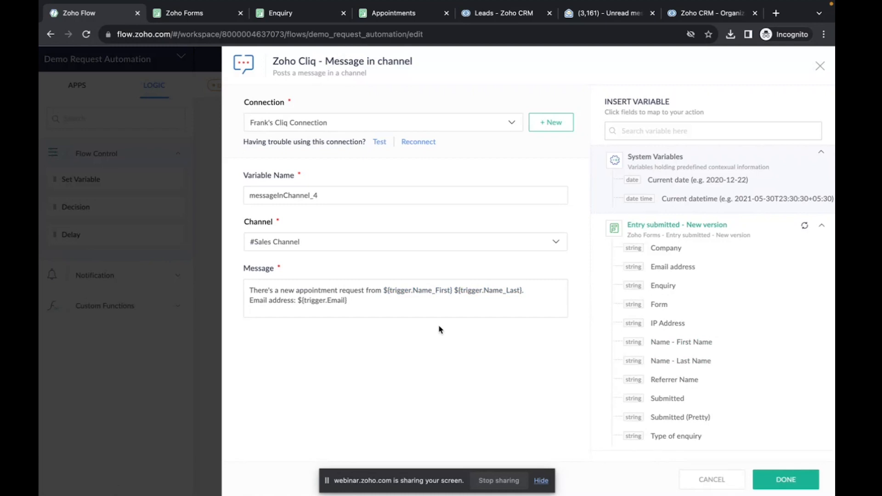
{"action": "left_click", "coordinate": [296, 301]}
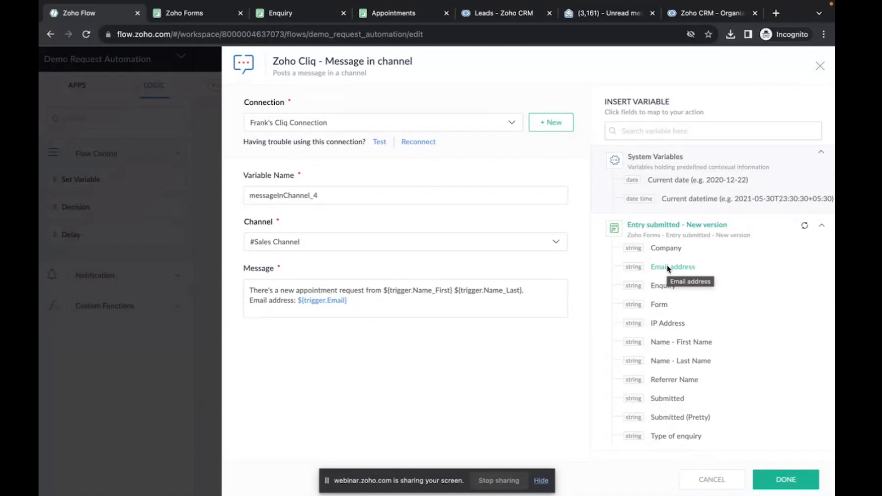
{"action": "left_click", "coordinate": [777, 481]}
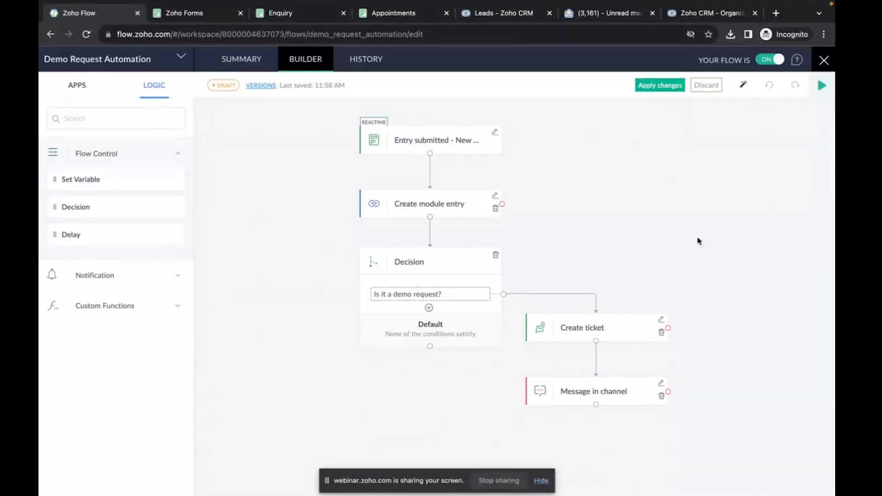
On the Enquiry form, enter the contact's first name, last name, e-mail, and company Zylker
{"action": "left_click", "coordinate": [303, 18]}
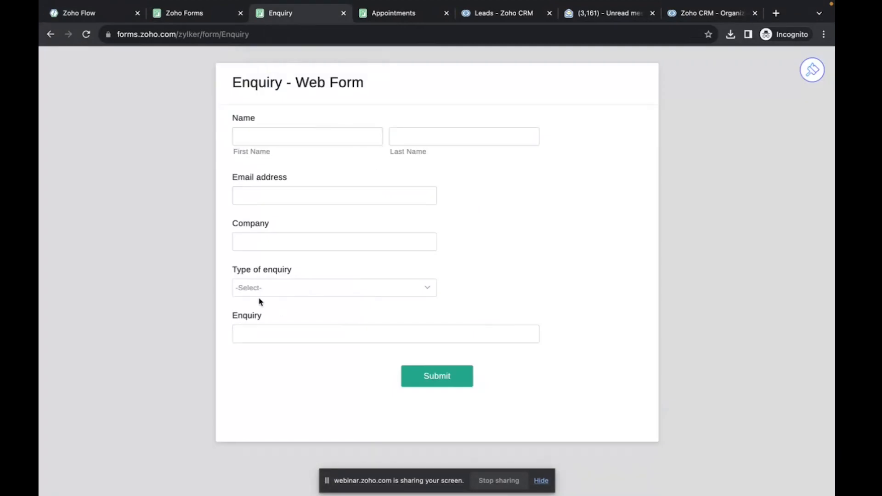
{"action": "left_click", "coordinate": [268, 136]}
{"action": "type", "text": "Fran"}
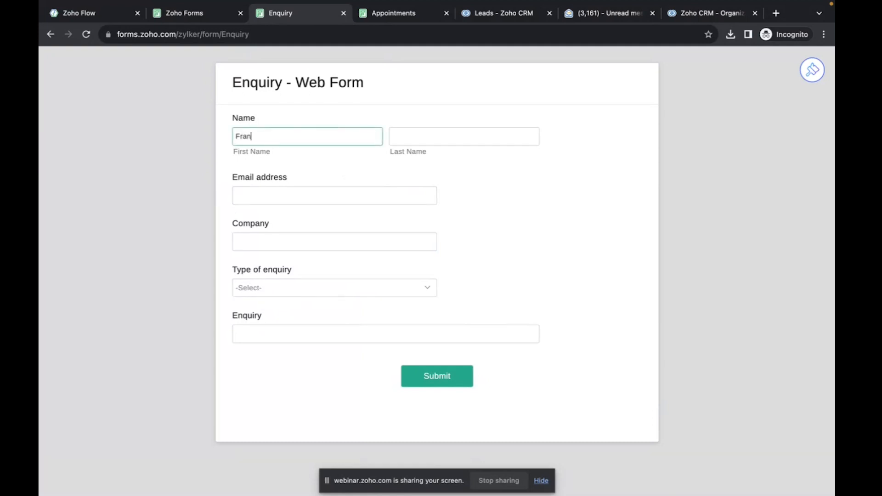
{"action": "type", "text": "k"}
{"action": "double_click", "coordinate": [236, 130]}
{"action": "type", "text": "Ben"}
{"action": "left_click", "coordinate": [424, 133]}
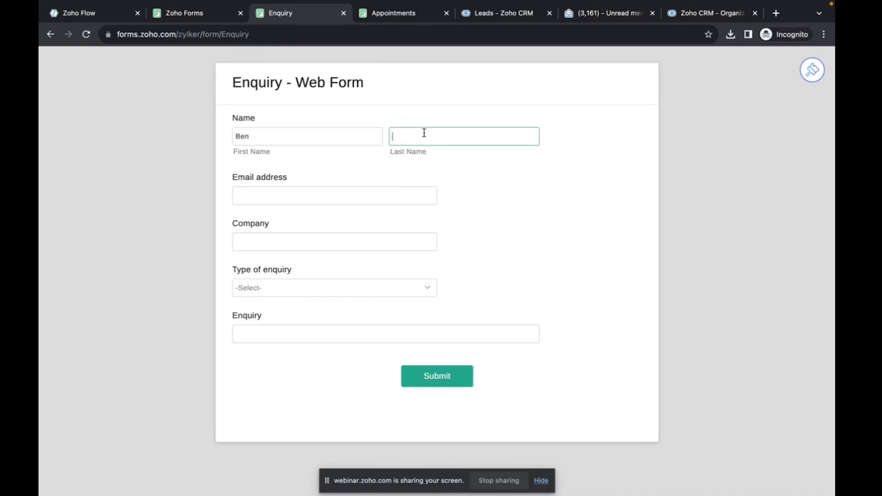
{"action": "type", "text": "Zylker"}
{"action": "left_click", "coordinate": [328, 198]}
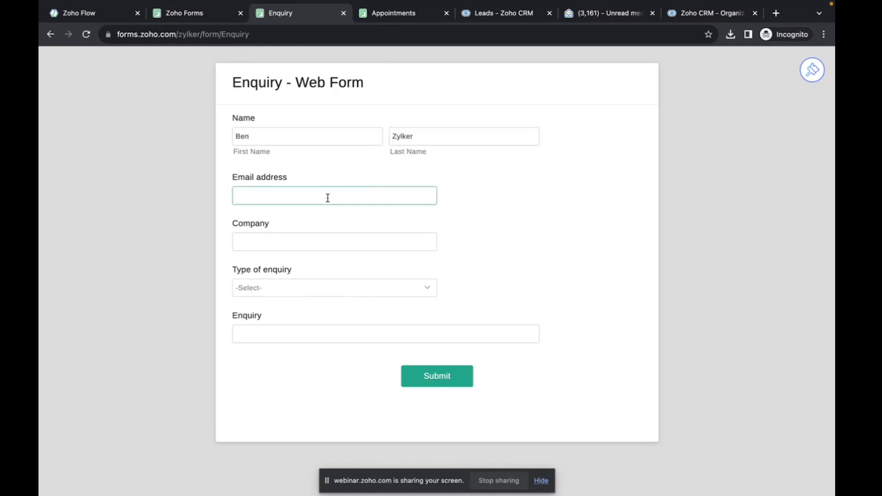
{"action": "type", "text": "B"}
{"action": "key", "text": "BackSpace"}
{"action": "type", "text": "ben@zylker.com"}
{"action": "left_click", "coordinate": [302, 243]}
{"action": "type", "text": "Zylker"}
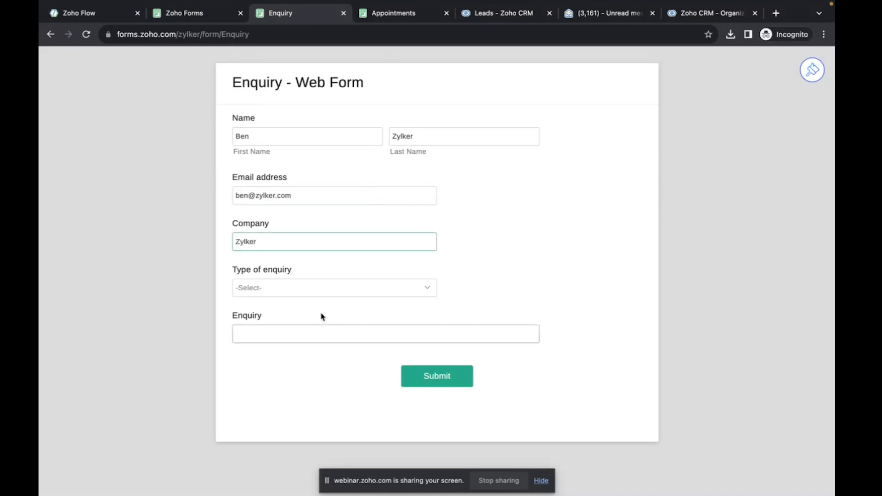
Choose Appointment request, enter 'I want to meet the sales manager', and submit the form
{"action": "left_click", "coordinate": [302, 294]}
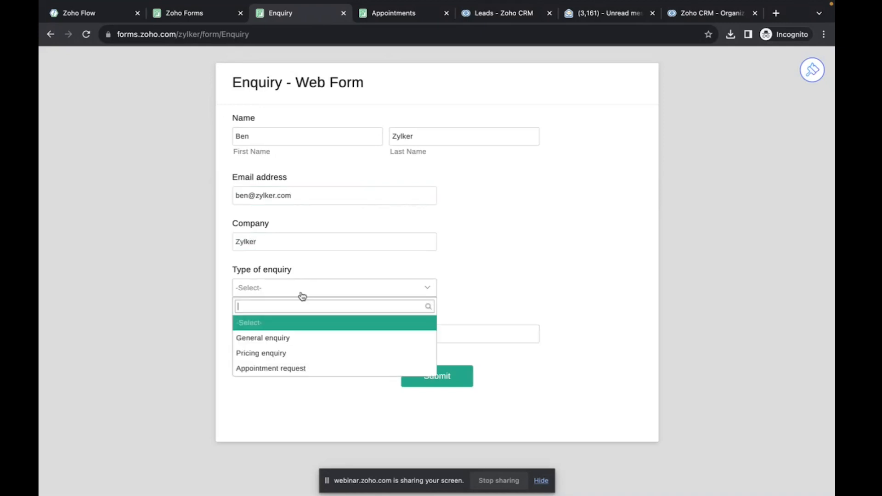
{"action": "left_click", "coordinate": [298, 369]}
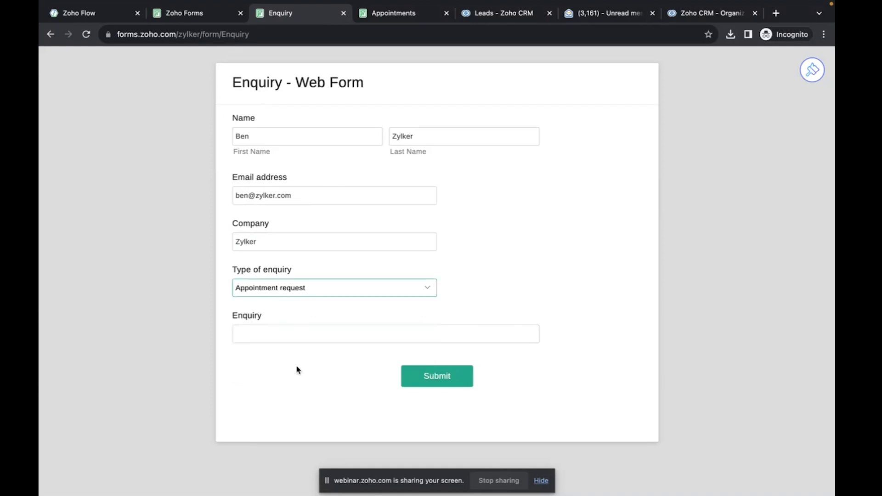
{"action": "left_click", "coordinate": [263, 334]}
{"action": "type", "text": "I want to me"}
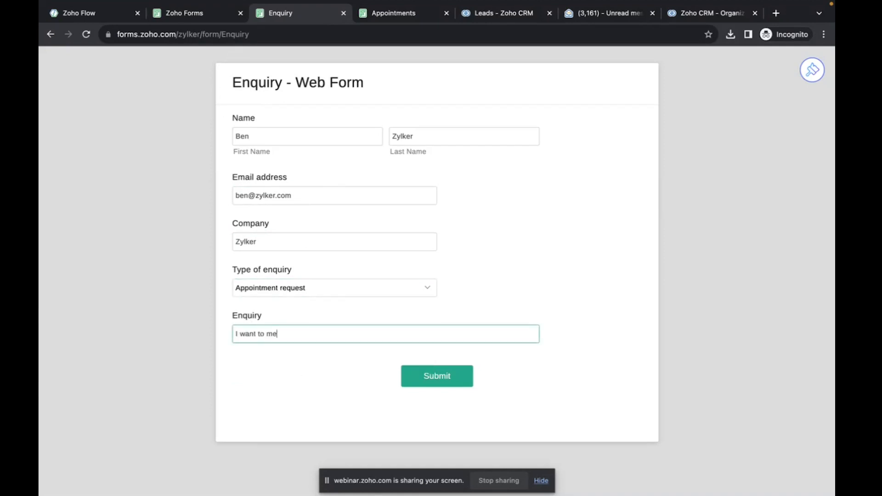
{"action": "type", "text": "et the sales manager"}
{"action": "left_click", "coordinate": [448, 381]}
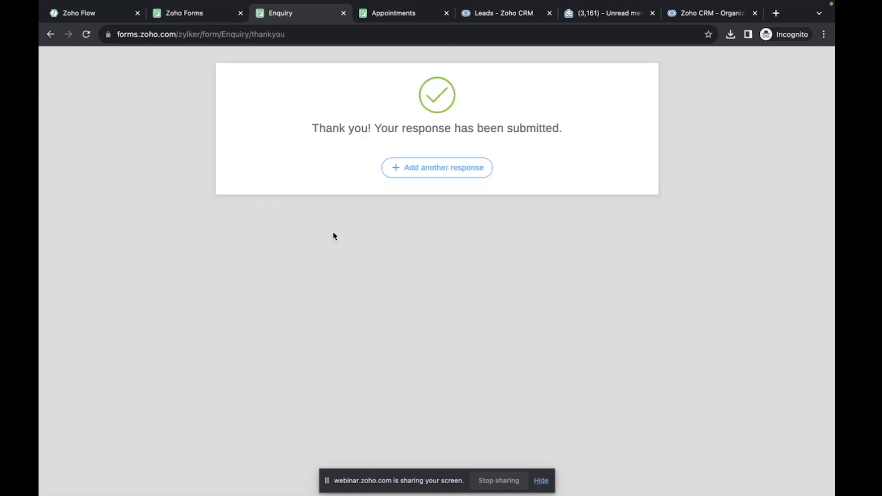
Check the flow's task history in Zoho Flow, then switch to the CRM Leads list
{"action": "left_click", "coordinate": [94, 13]}
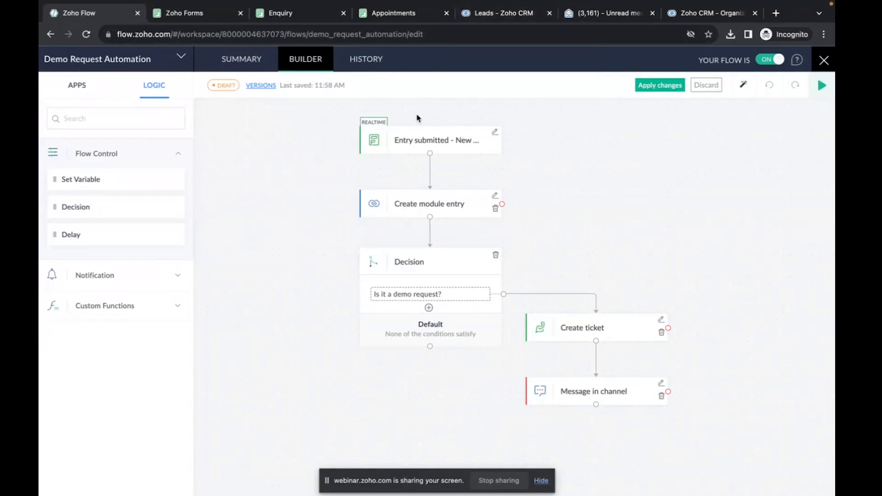
{"action": "left_click", "coordinate": [350, 65]}
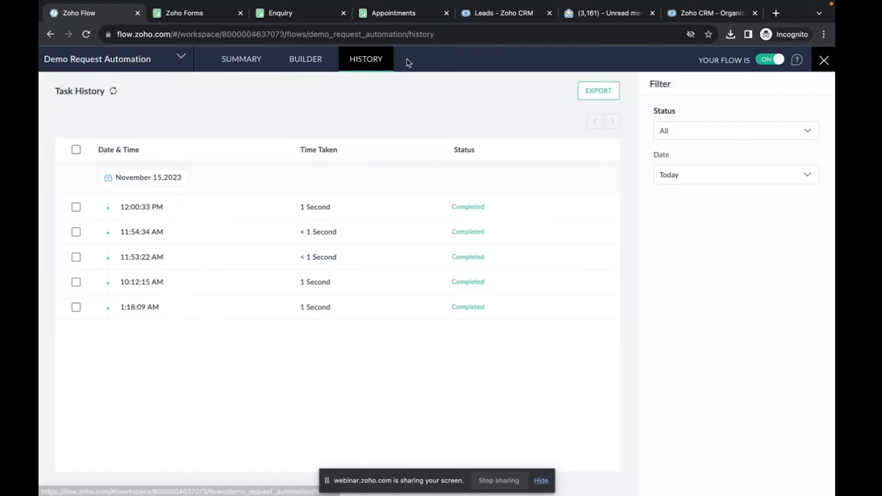
{"action": "left_click", "coordinate": [482, 14]}
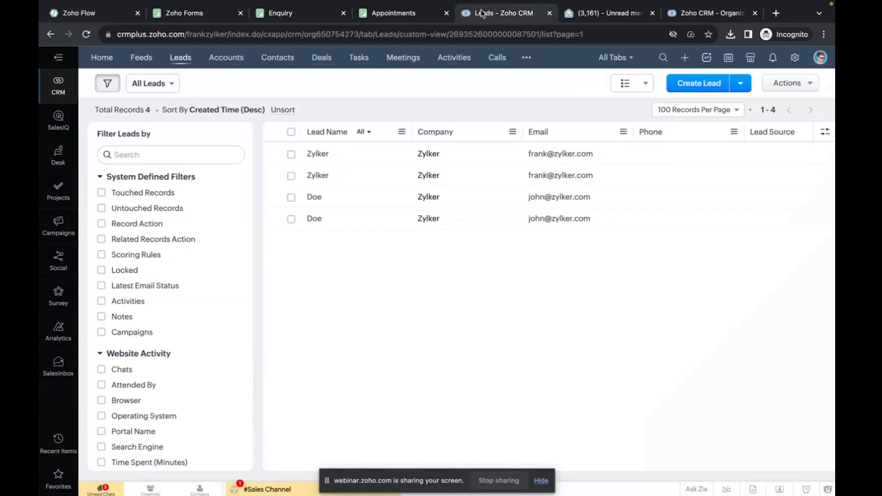
Refresh the CRM Leads list to reveal the new Zylker lead at the top
{"action": "left_click", "coordinate": [209, 86]}
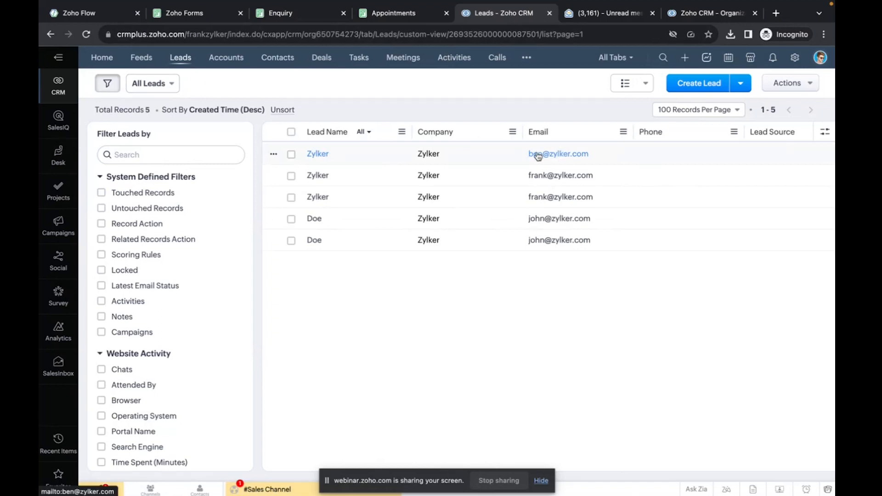
Verify ticket #551 in Desk and its Sales Channel notification, then close the flow builder
{"action": "left_click", "coordinate": [58, 157]}
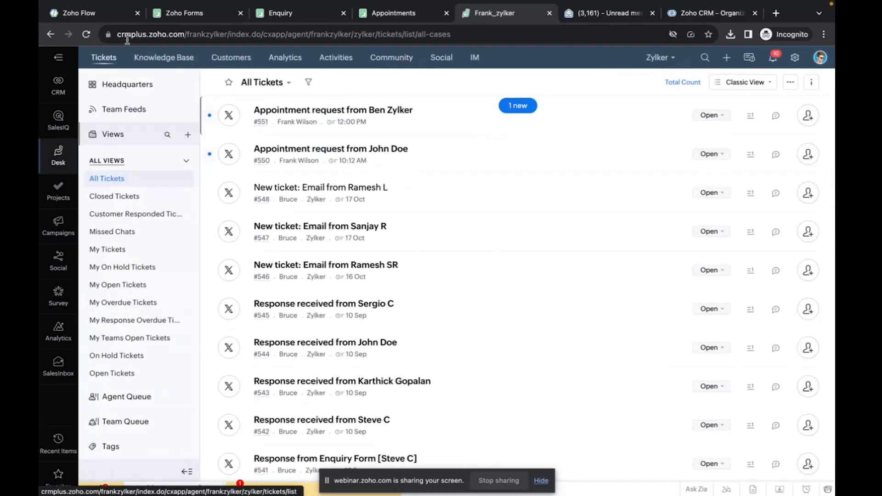
{"action": "left_click", "coordinate": [329, 83]}
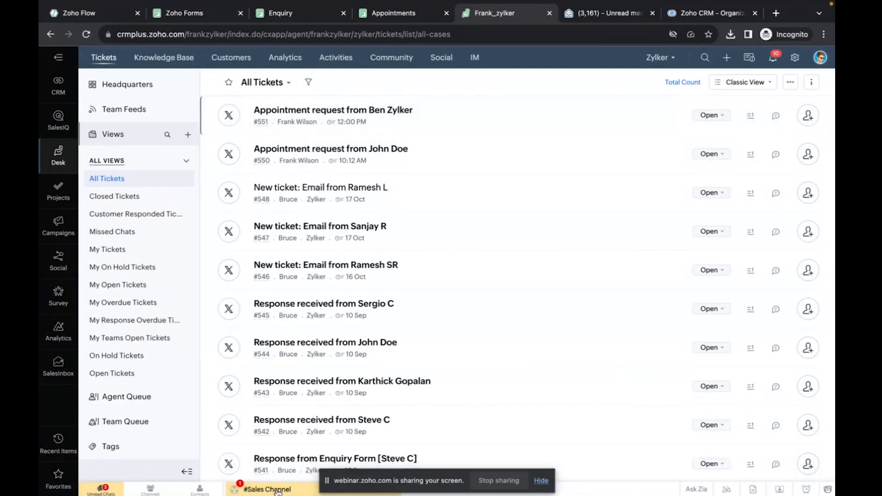
{"action": "left_click", "coordinate": [278, 492]}
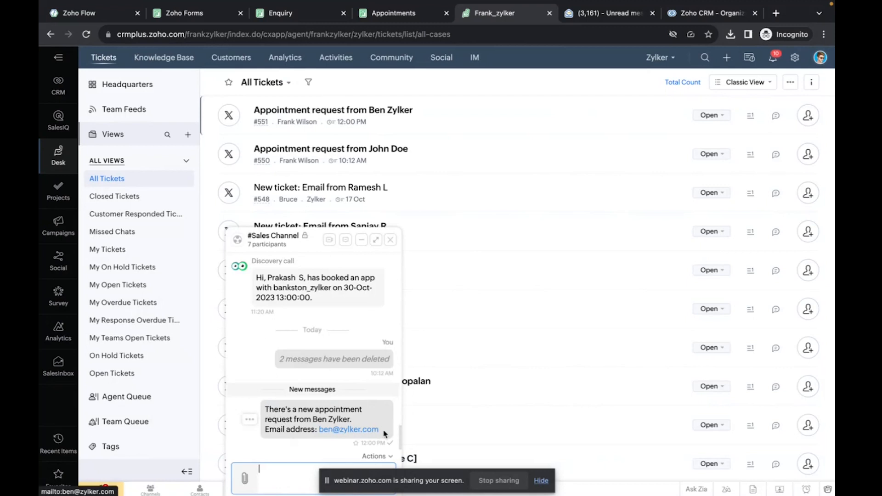
{"action": "left_click", "coordinate": [91, 18]}
{"action": "left_click", "coordinate": [827, 63]}
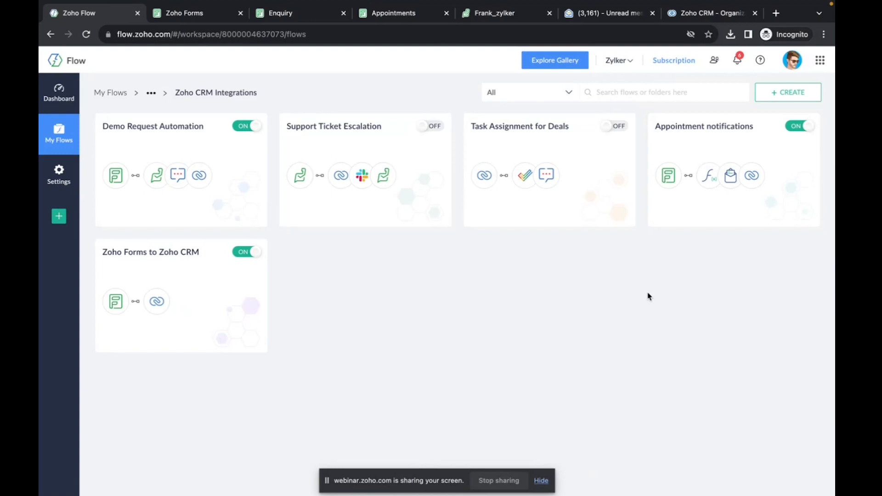
Return to the slides and advance two slides to Support: Automatic Ticket Escalation
{"action": "key", "text": "ctrl+Left"}
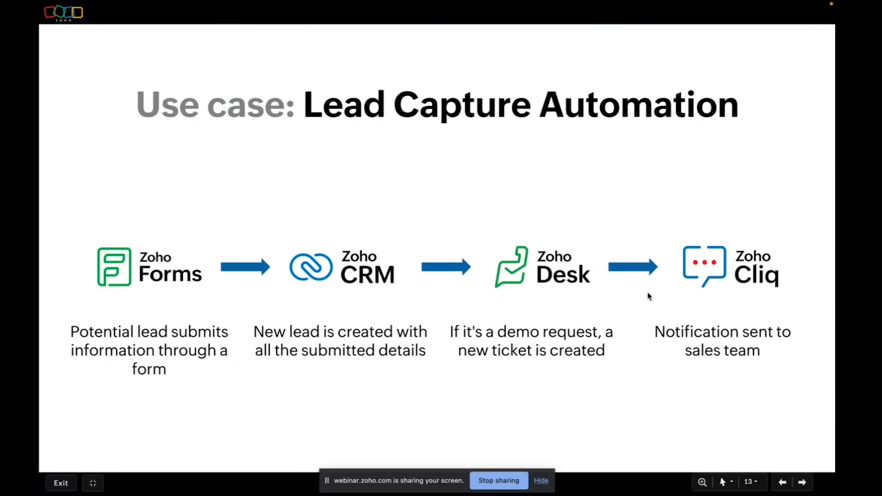
{"action": "key", "text": "Right"}
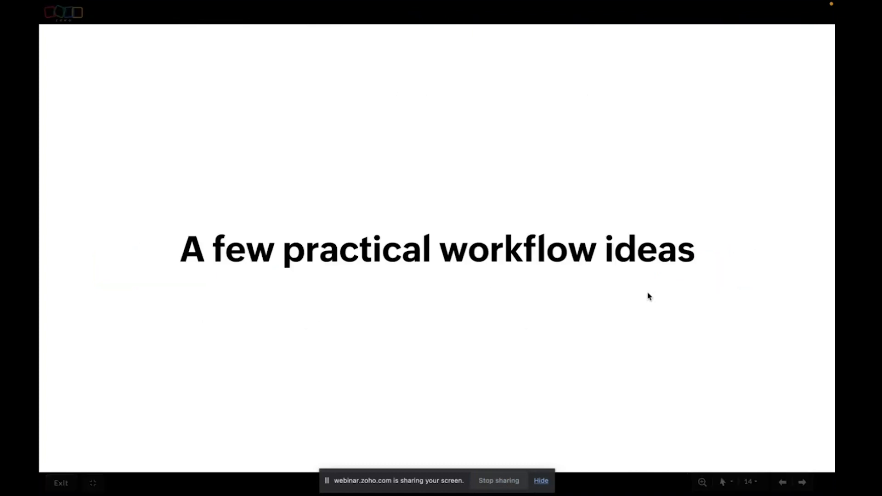
{"action": "key", "text": "Right"}
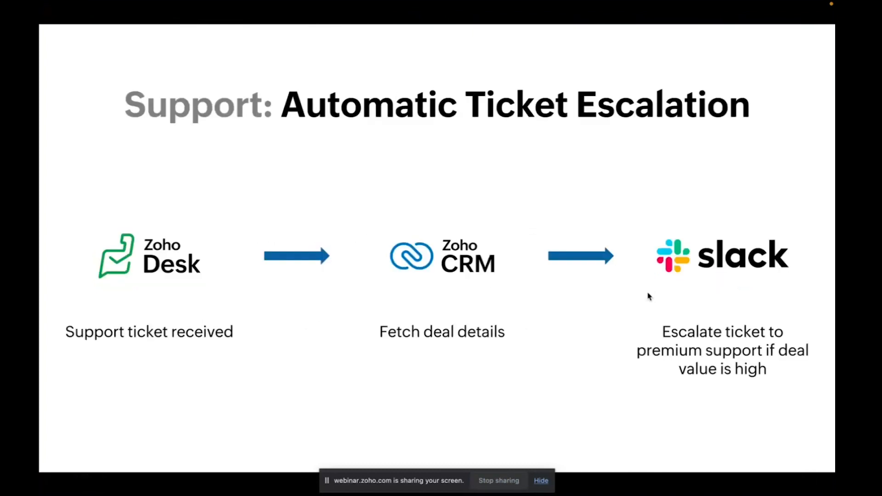
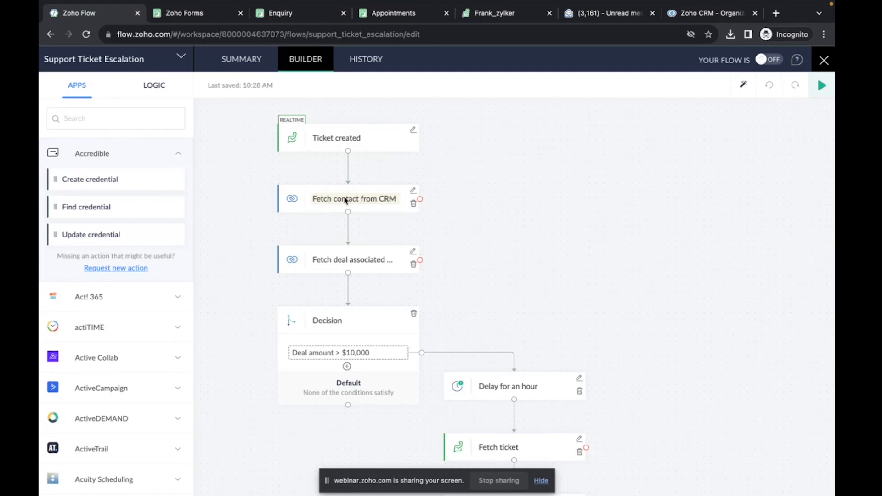
Rename the 'Fetch contact from CRM' step to 'Fetch contact'
{"action": "left_click_drag", "start_coordinate": [333, 200], "coordinate": [410, 197]}
{"action": "type", "text": "contact"}
{"action": "key", "text": "Return"}
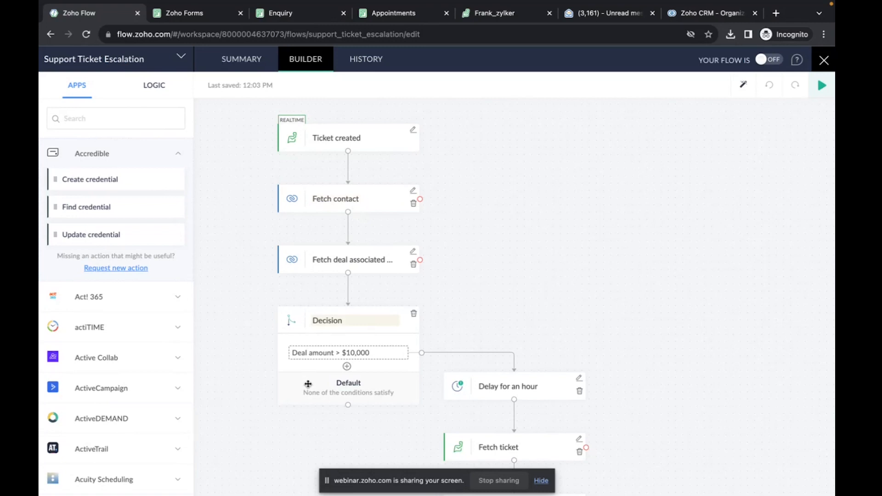
In the Deal amount > $10,000 decision, set the compared field to the deal's Amount
{"action": "left_click", "coordinate": [158, 89]}
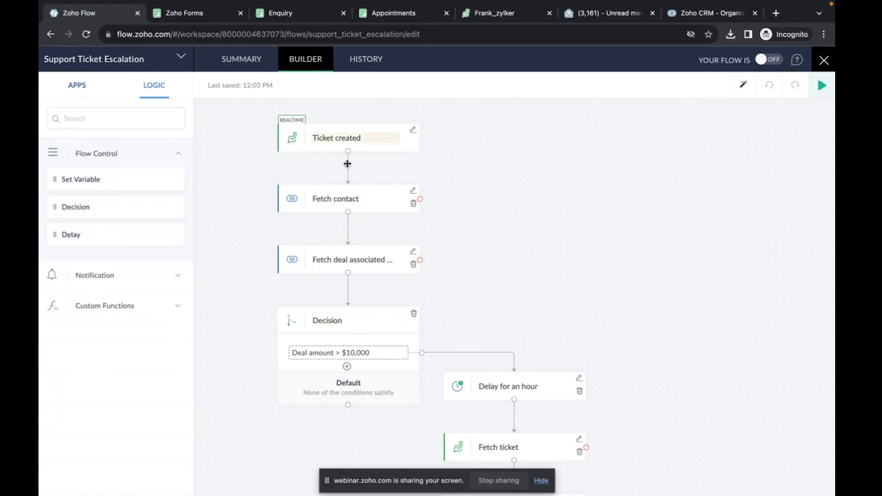
{"action": "left_click", "coordinate": [389, 354]}
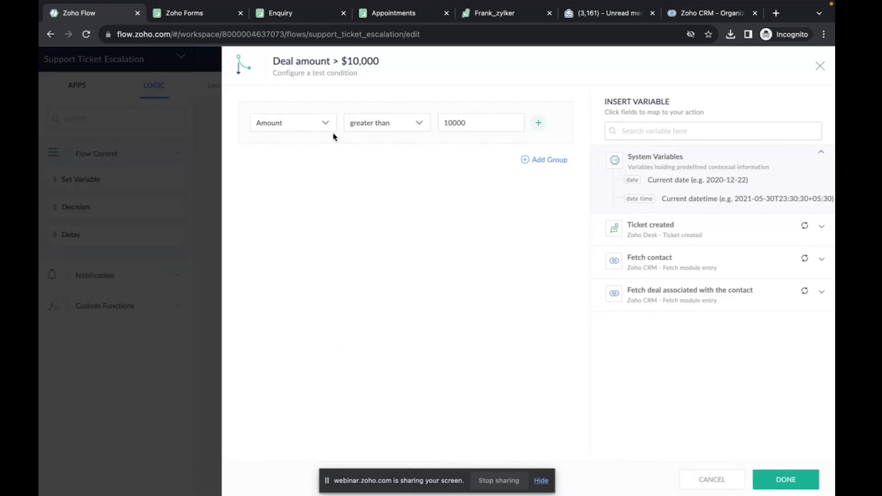
{"action": "left_click", "coordinate": [302, 127]}
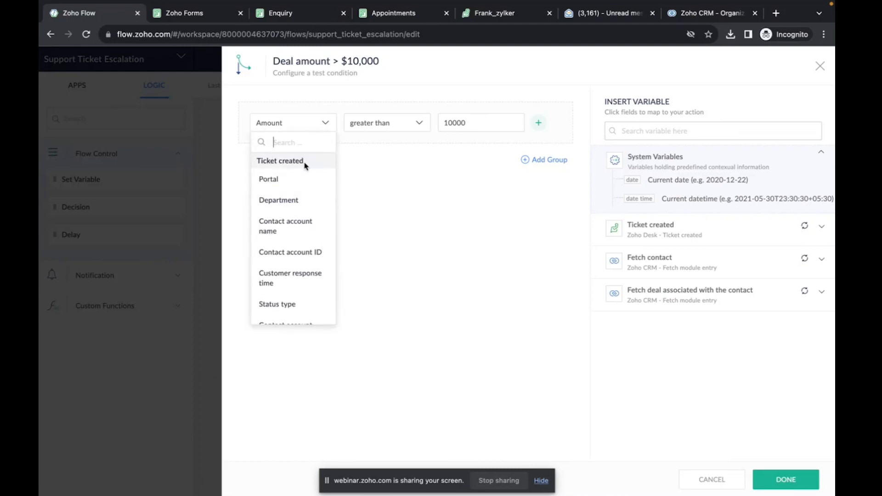
{"action": "scroll", "coordinate": [306, 165], "scroll_direction": "down", "scroll_amount": 15}
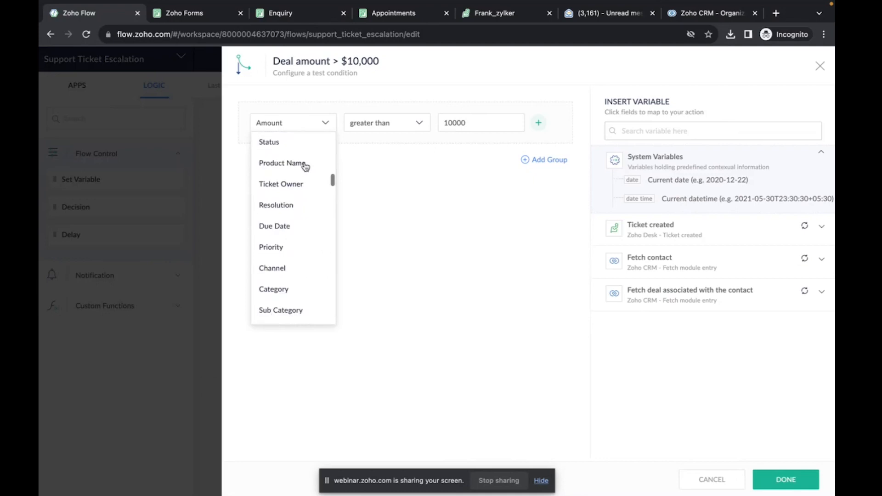
{"action": "scroll", "coordinate": [306, 166], "scroll_direction": "down", "scroll_amount": 3}
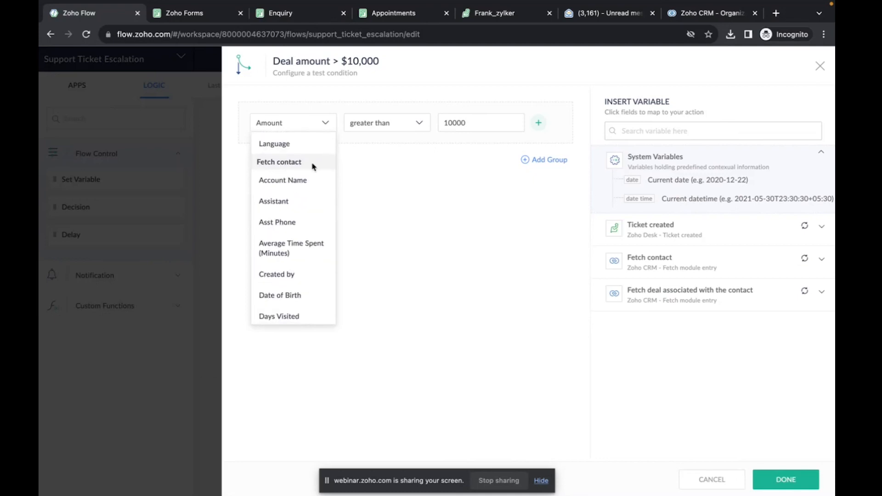
{"action": "scroll", "coordinate": [299, 236], "scroll_direction": "down", "scroll_amount": 5}
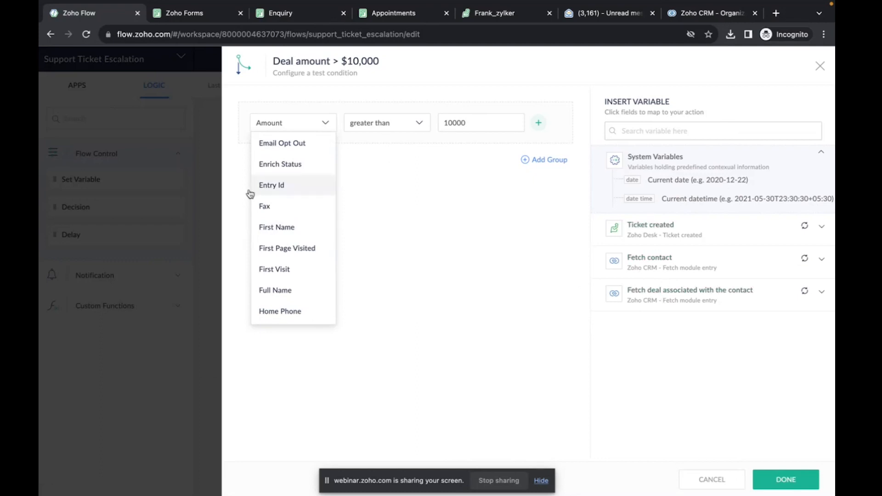
{"action": "scroll", "coordinate": [295, 271], "scroll_direction": "down", "scroll_amount": 5}
{"action": "scroll", "coordinate": [298, 274], "scroll_direction": "down", "scroll_amount": 10}
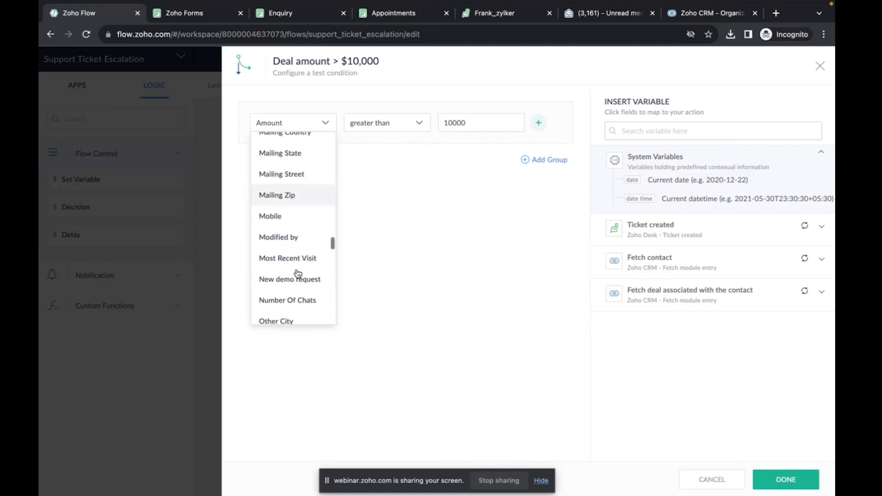
{"action": "scroll", "coordinate": [296, 273], "scroll_direction": "up", "scroll_amount": 15}
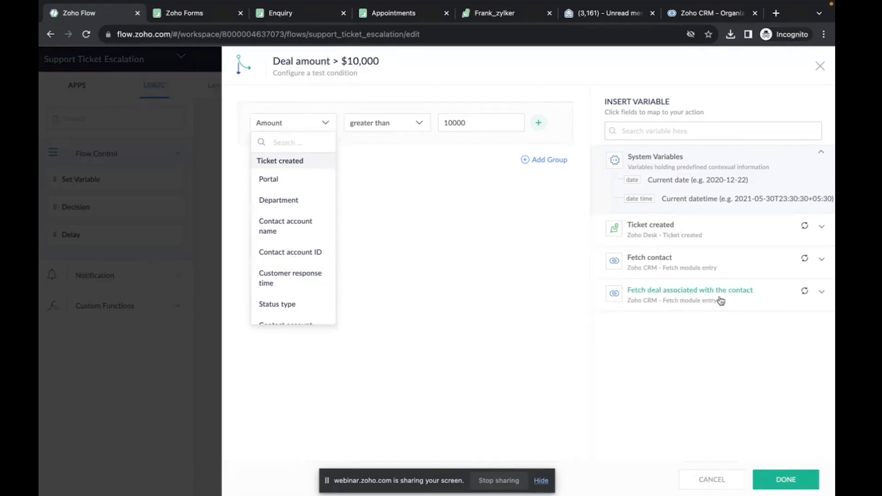
{"action": "left_click", "coordinate": [294, 142]}
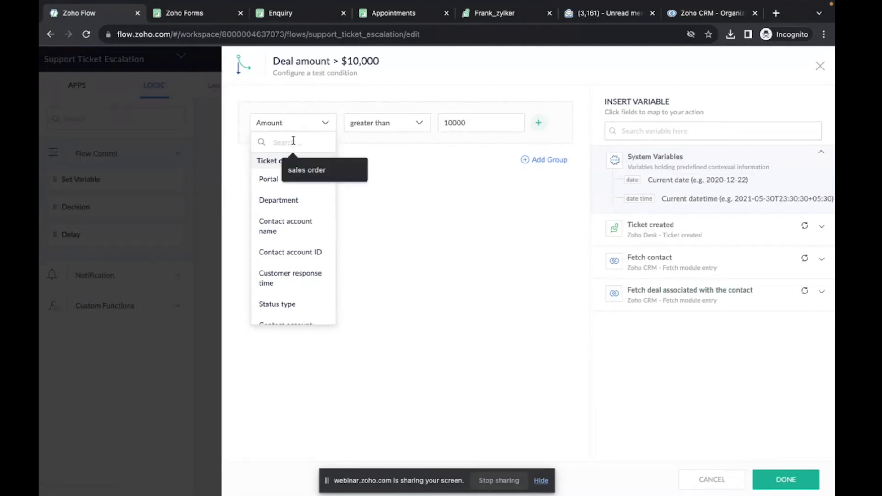
{"action": "type", "text": "amount"}
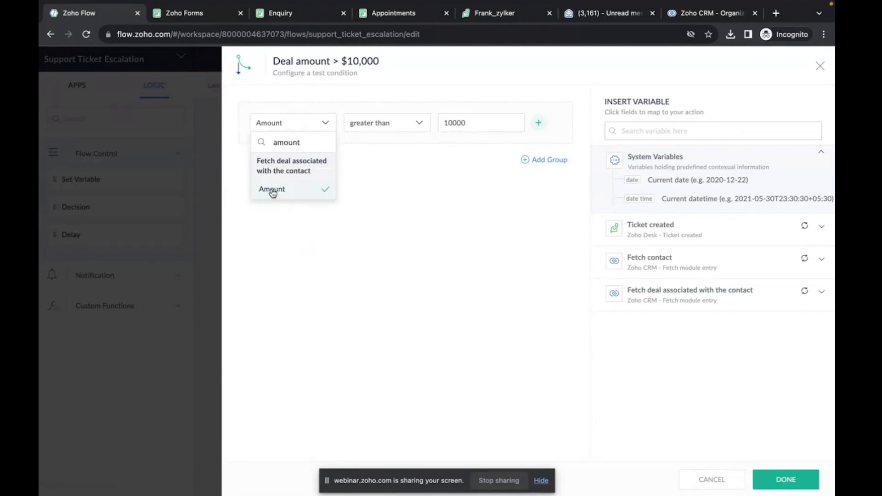
{"action": "left_click", "coordinate": [273, 192]}
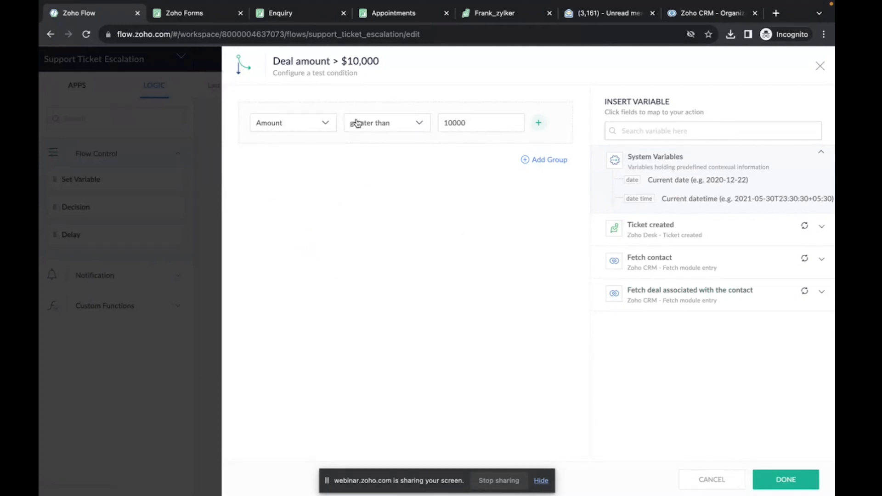
Confirm the condition as greater than 10000 and save it
{"action": "left_click", "coordinate": [372, 127]}
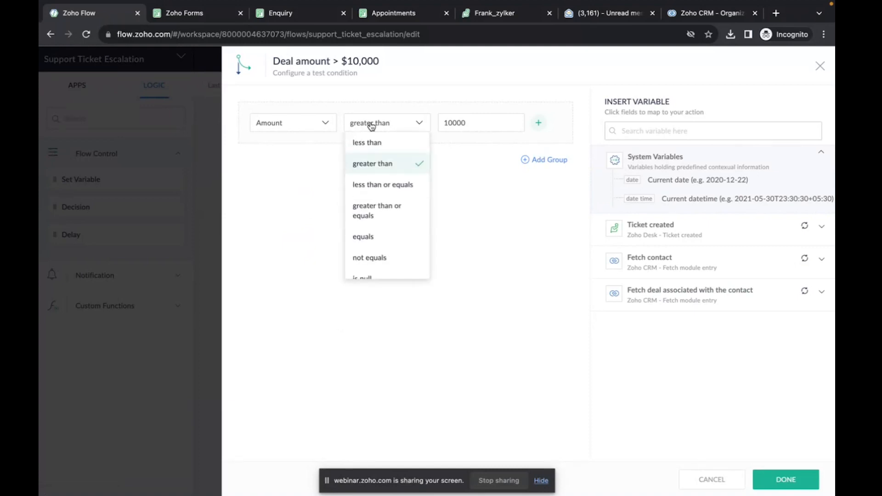
{"action": "left_click", "coordinate": [378, 169]}
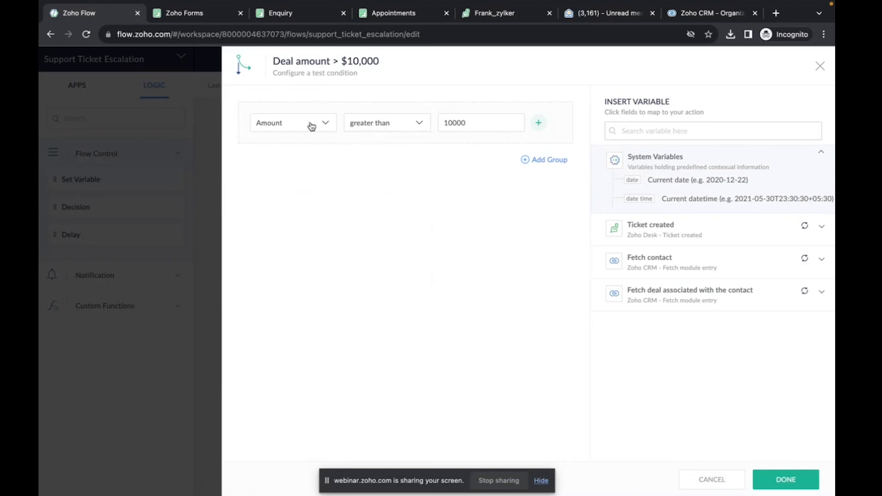
{"action": "left_click", "coordinate": [480, 123]}
{"action": "left_click", "coordinate": [769, 481]}
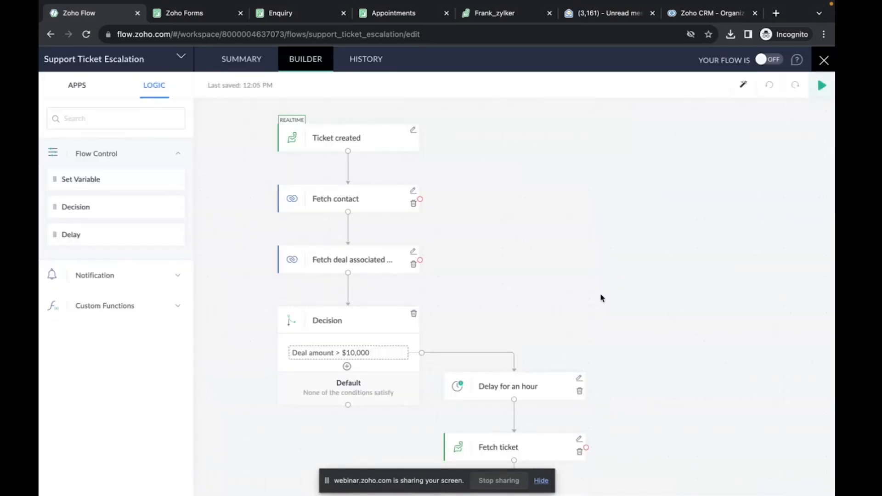
{"action": "scroll", "coordinate": [601, 298], "scroll_direction": "down", "scroll_amount": 3}
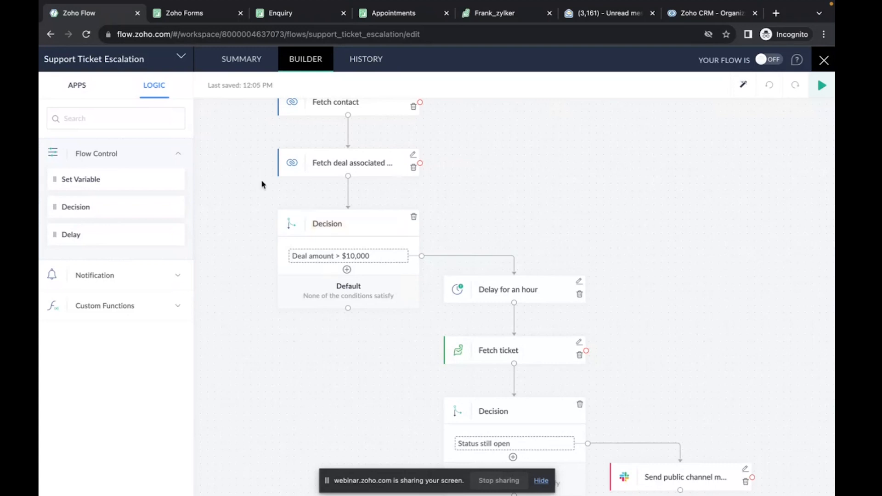
{"action": "scroll", "coordinate": [262, 183], "scroll_direction": "up", "scroll_amount": 2}
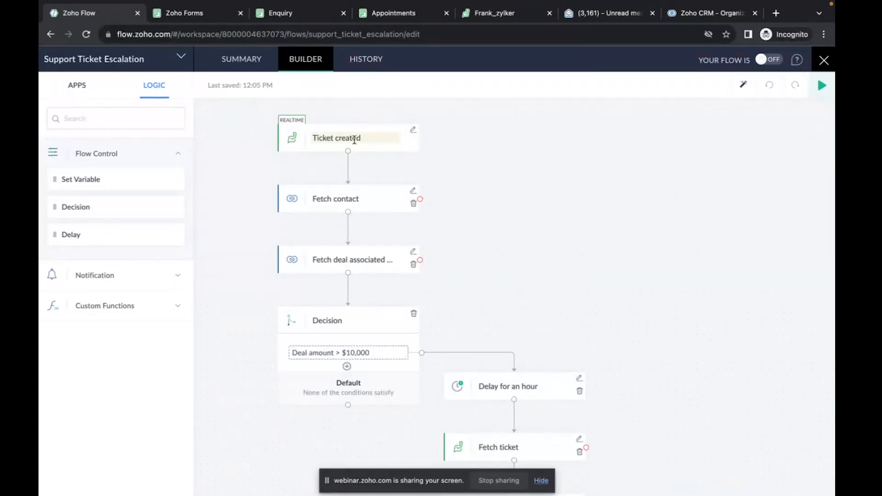
{"action": "scroll", "coordinate": [355, 139], "scroll_direction": "down", "scroll_amount": 1}
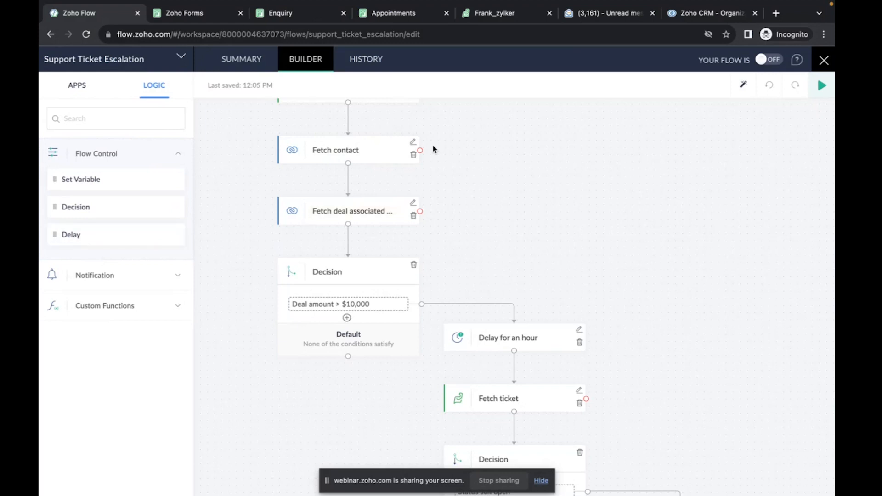
{"action": "left_click", "coordinate": [578, 330]}
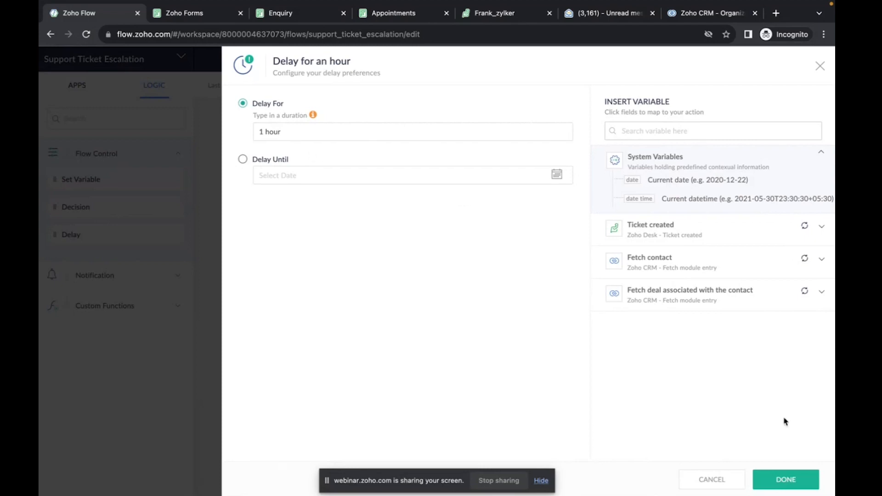
{"action": "left_click", "coordinate": [786, 479]}
{"action": "scroll", "coordinate": [636, 410], "scroll_direction": "down", "scroll_amount": 2}
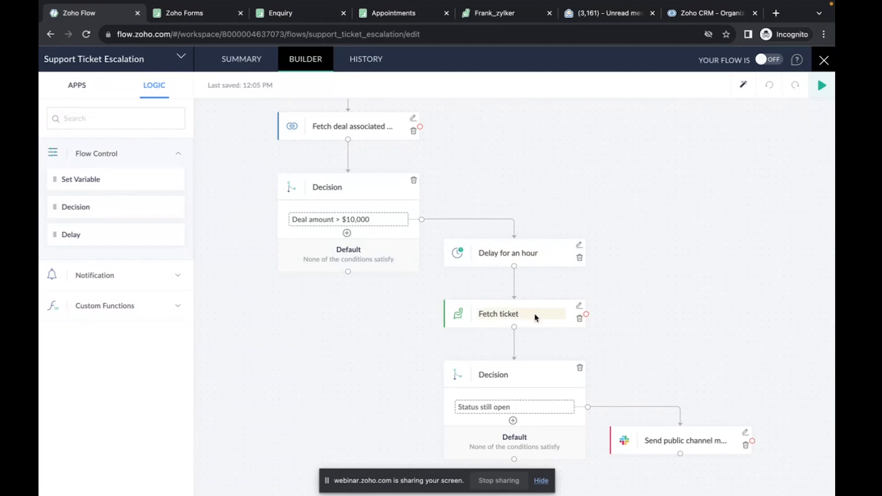
{"action": "scroll", "coordinate": [535, 317], "scroll_direction": "up", "scroll_amount": 1}
{"action": "scroll", "coordinate": [535, 317], "scroll_direction": "up", "scroll_amount": 5}
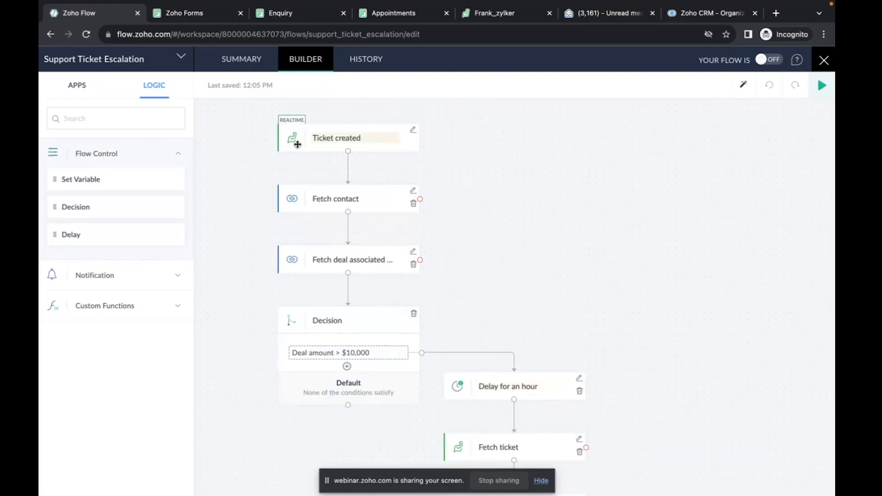
{"action": "left_click", "coordinate": [580, 439]}
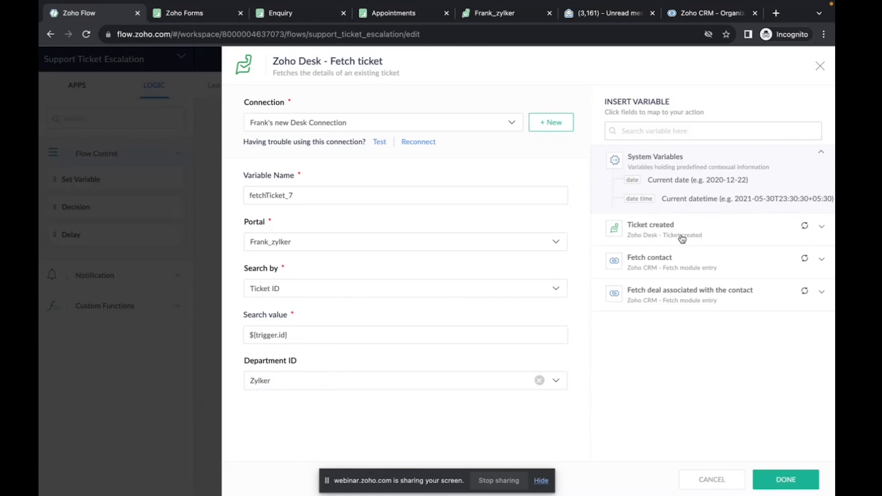
{"action": "left_click", "coordinate": [662, 230]}
{"action": "scroll", "coordinate": [694, 303], "scroll_direction": "down", "scroll_amount": 5}
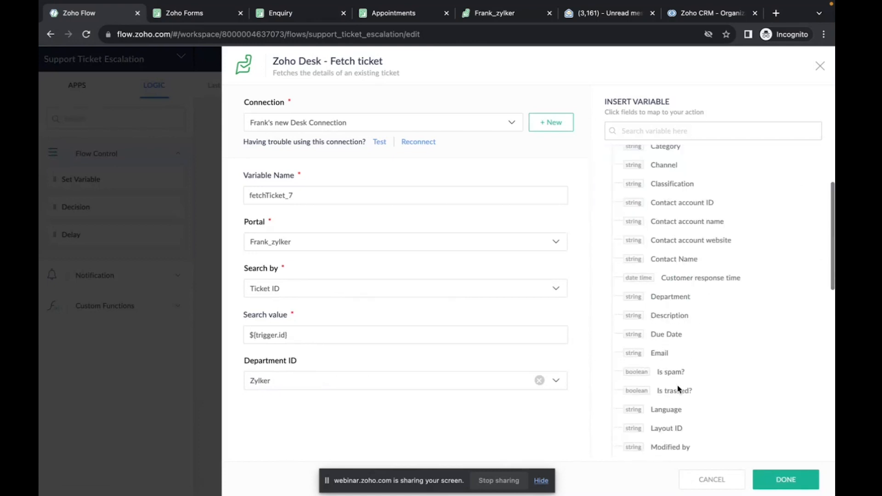
{"action": "scroll", "coordinate": [675, 389], "scroll_direction": "down", "scroll_amount": 5}
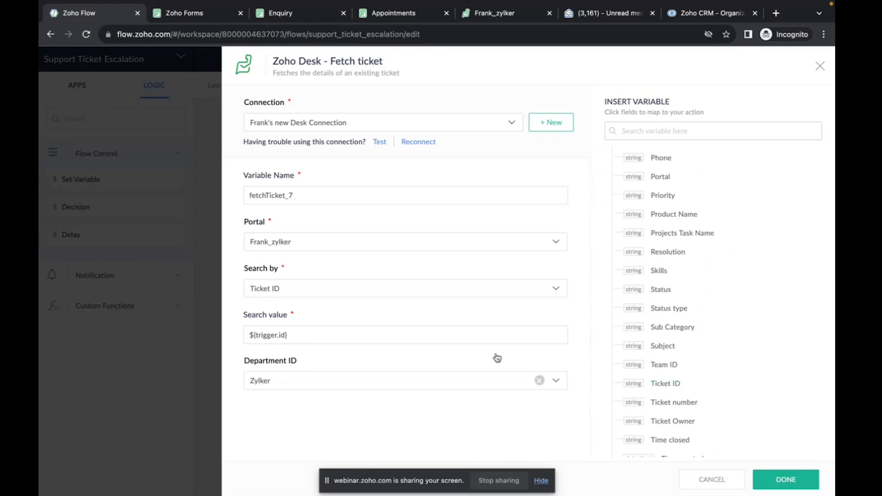
{"action": "scroll", "coordinate": [543, 335], "scroll_direction": "down", "scroll_amount": 2}
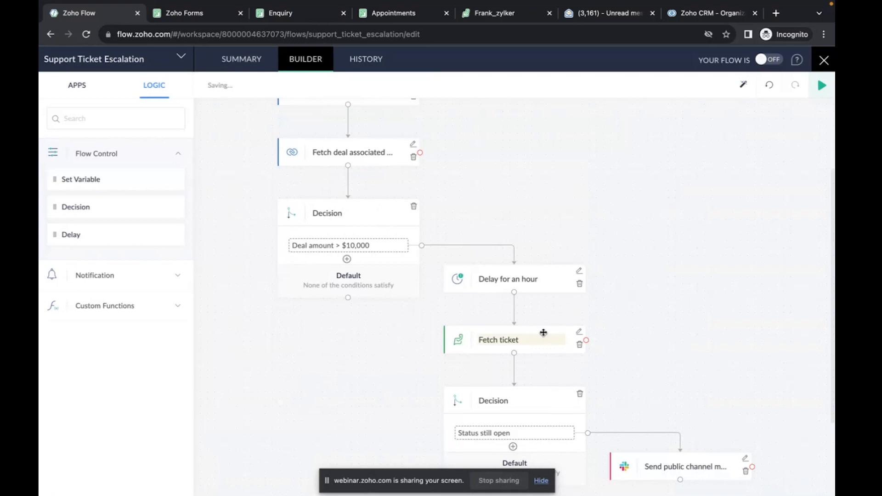
{"action": "scroll", "coordinate": [544, 333], "scroll_direction": "down", "scroll_amount": 2}
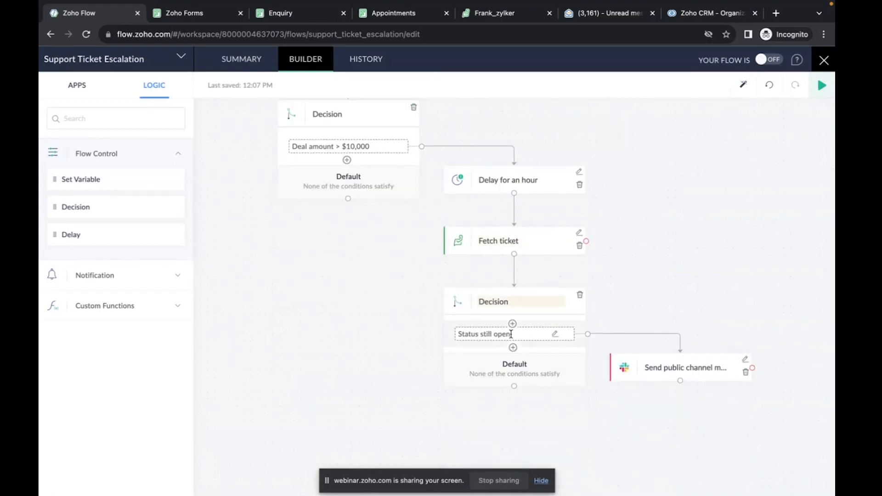
{"action": "left_click", "coordinate": [556, 335]}
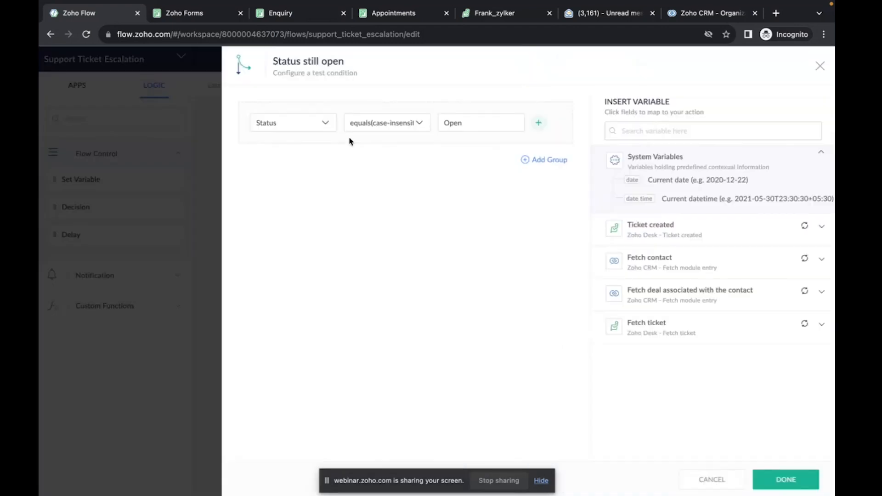
{"action": "left_click", "coordinate": [305, 128]}
{"action": "scroll", "coordinate": [302, 282], "scroll_direction": "down", "scroll_amount": 15}
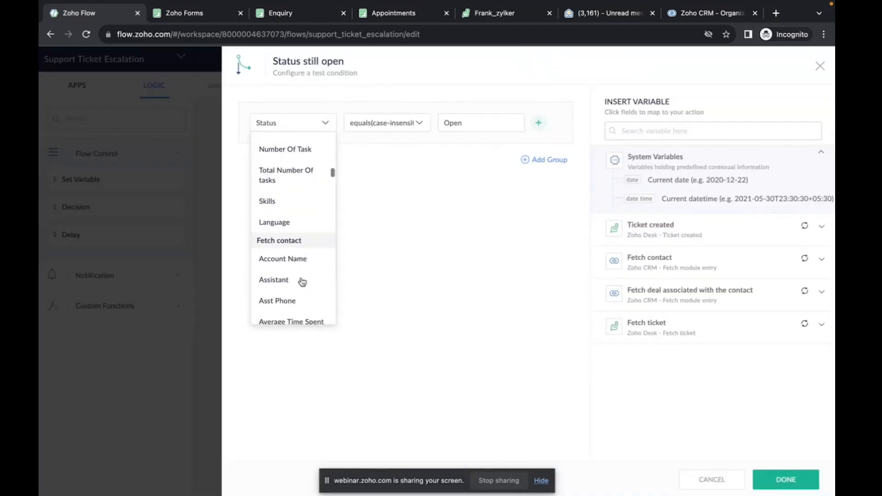
{"action": "scroll", "coordinate": [302, 281], "scroll_direction": "down", "scroll_amount": 10}
{"action": "scroll", "coordinate": [302, 282], "scroll_direction": "up", "scroll_amount": 3}
{"action": "scroll", "coordinate": [302, 282], "scroll_direction": "up", "scroll_amount": 10}
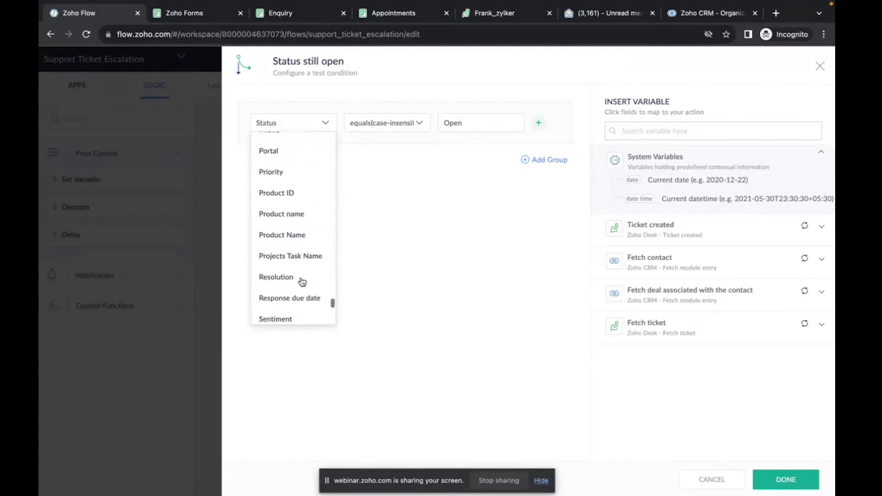
{"action": "scroll", "coordinate": [302, 281], "scroll_direction": "up", "scroll_amount": 10}
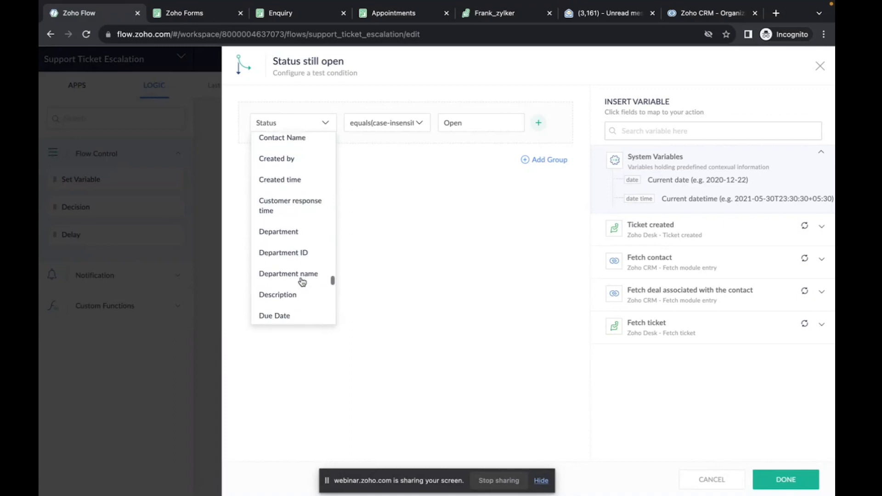
{"action": "scroll", "coordinate": [301, 282], "scroll_direction": "up", "scroll_amount": 10}
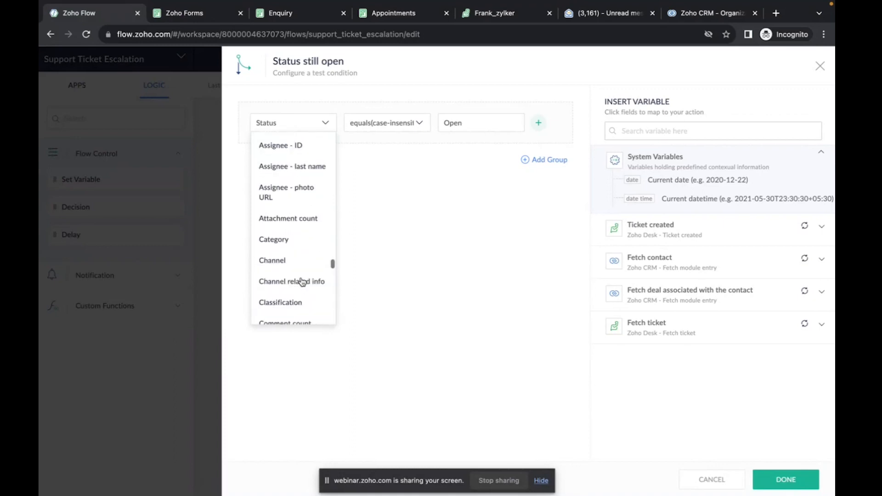
{"action": "scroll", "coordinate": [301, 282], "scroll_direction": "up", "scroll_amount": 3}
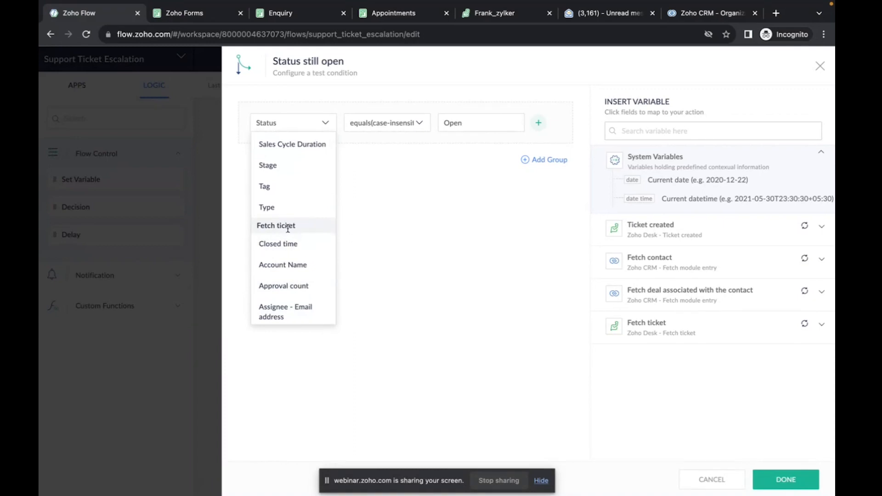
{"action": "scroll", "coordinate": [294, 237], "scroll_direction": "down", "scroll_amount": 20}
{"action": "scroll", "coordinate": [289, 232], "scroll_direction": "up", "scroll_amount": 2}
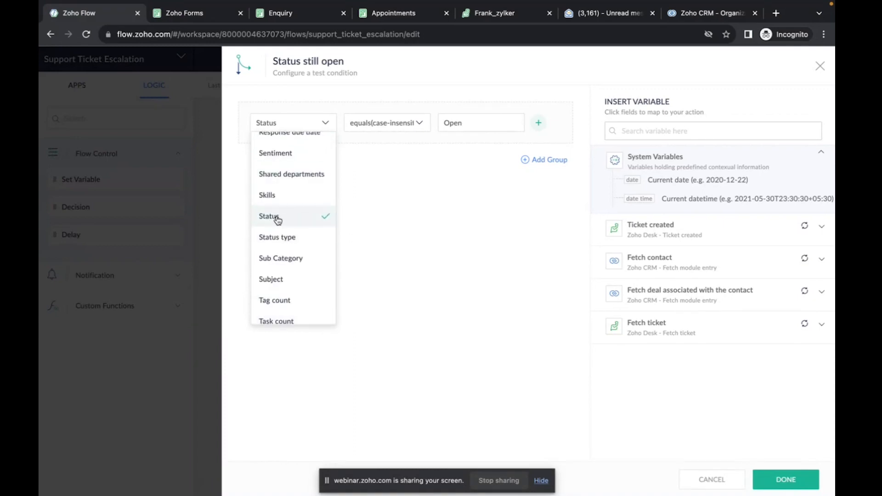
{"action": "left_click", "coordinate": [276, 217]}
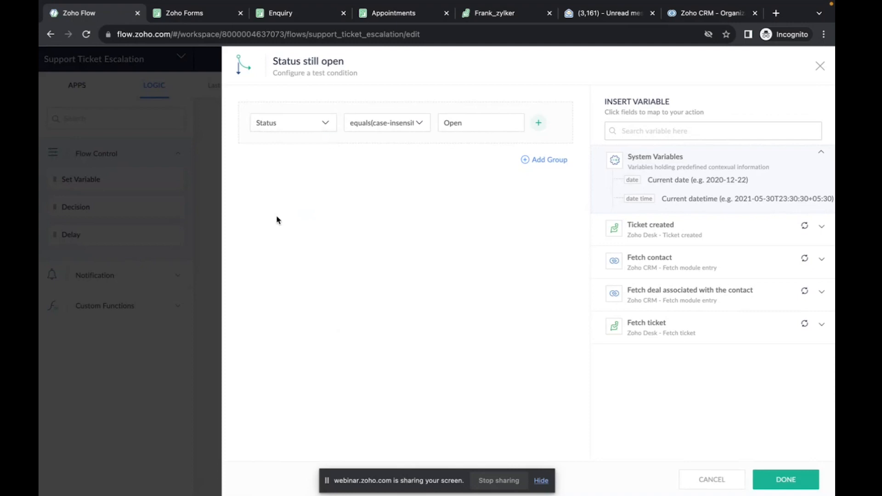
{"action": "left_click", "coordinate": [368, 130]}
{"action": "left_click", "coordinate": [380, 228]}
{"action": "left_click", "coordinate": [786, 480]}
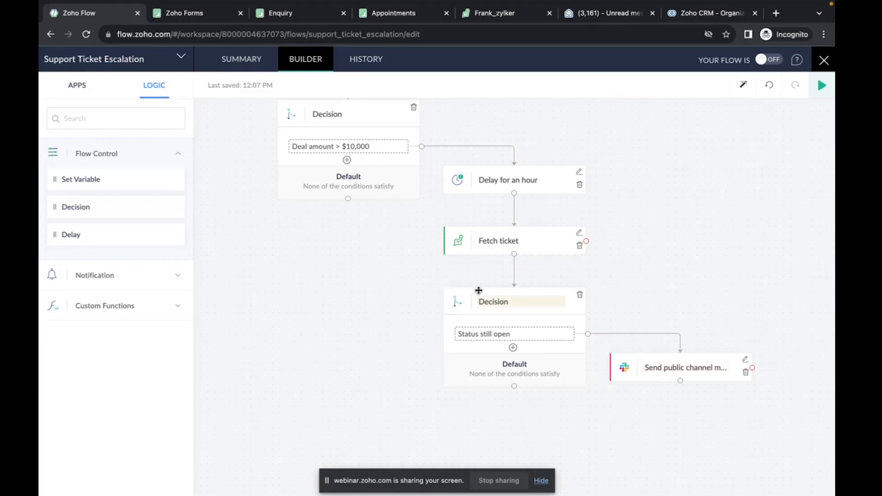
{"action": "left_click", "coordinate": [745, 359]}
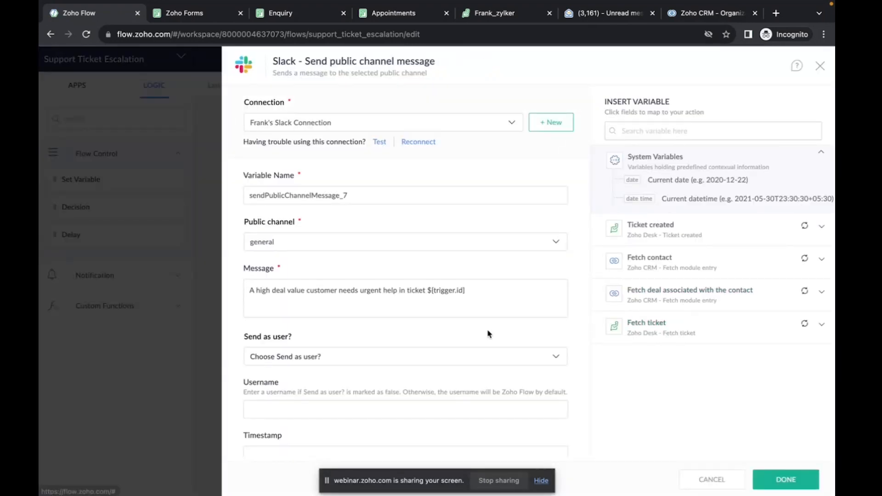
{"action": "left_click_drag", "start_coordinate": [249, 291], "coordinate": [418, 290]}
{"action": "left_click", "coordinate": [419, 290]}
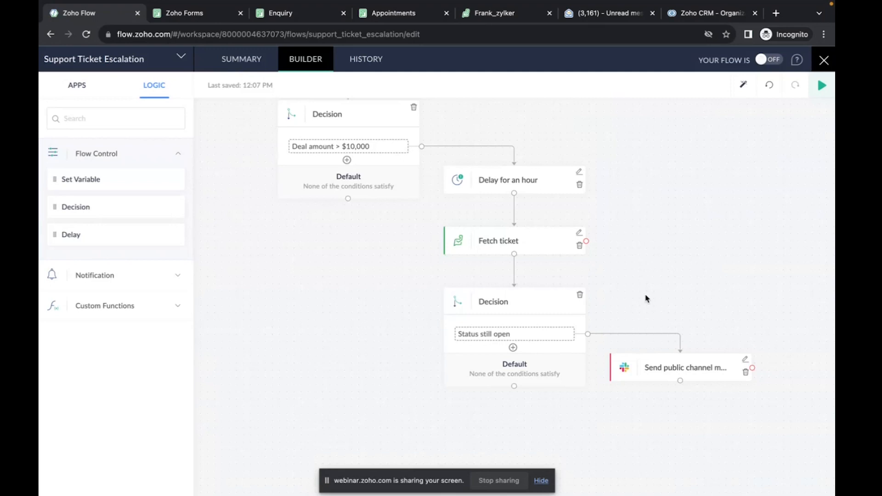
Scroll back up to the Ticket created trigger, then return to the 'Support: Automatic Ticket Escalation' slide
{"action": "scroll", "coordinate": [645, 299], "scroll_direction": "up", "scroll_amount": 3}
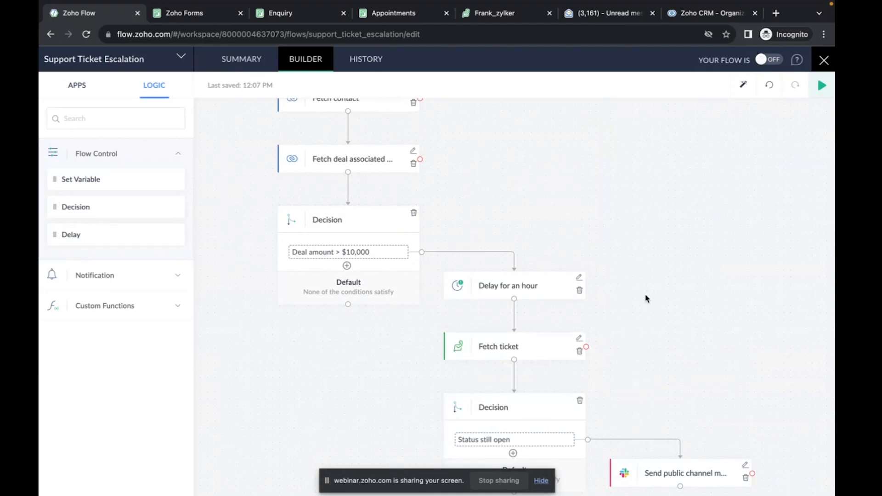
{"action": "scroll", "coordinate": [646, 299], "scroll_direction": "up", "scroll_amount": 1}
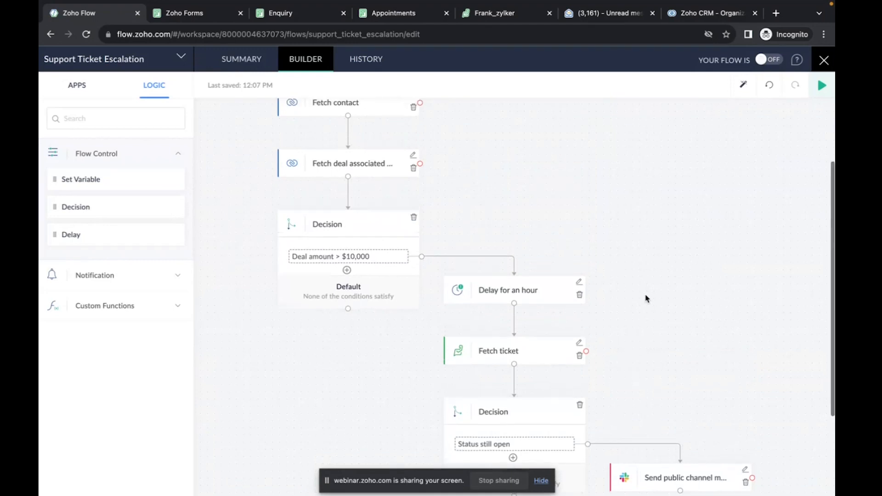
{"action": "scroll", "coordinate": [645, 299], "scroll_direction": "up", "scroll_amount": 2}
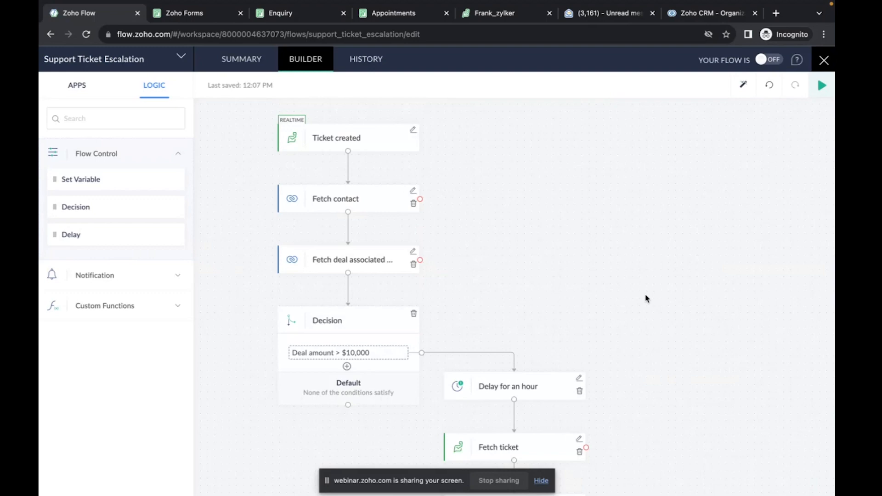
{"action": "key", "text": "ctrl+Left"}
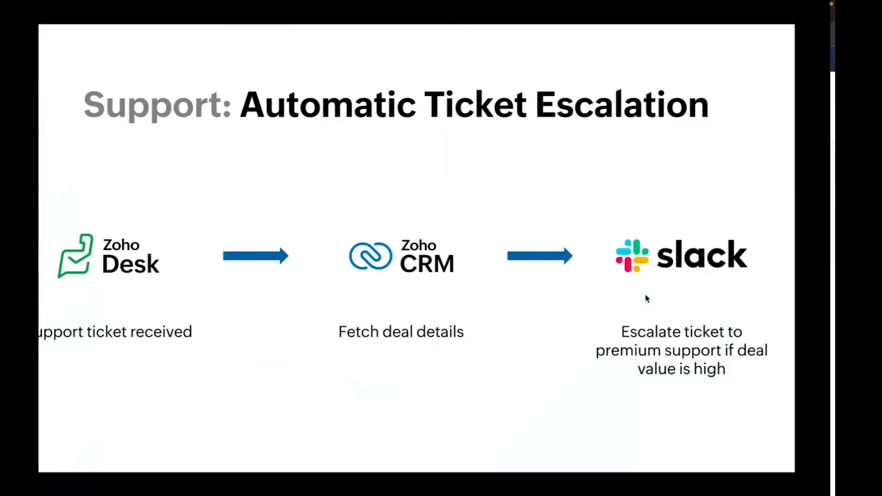
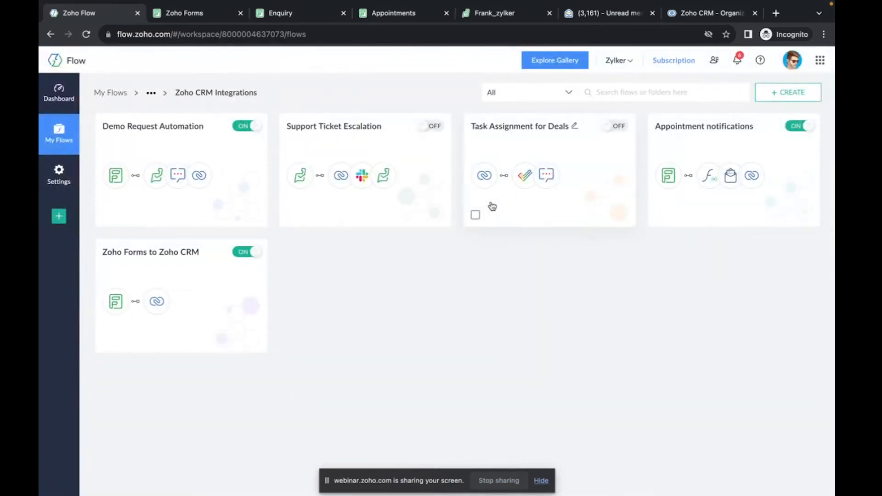
Open the Task Assignment for Deals builder and check its Stage equals Implementation condition
{"action": "left_click", "coordinate": [481, 155]}
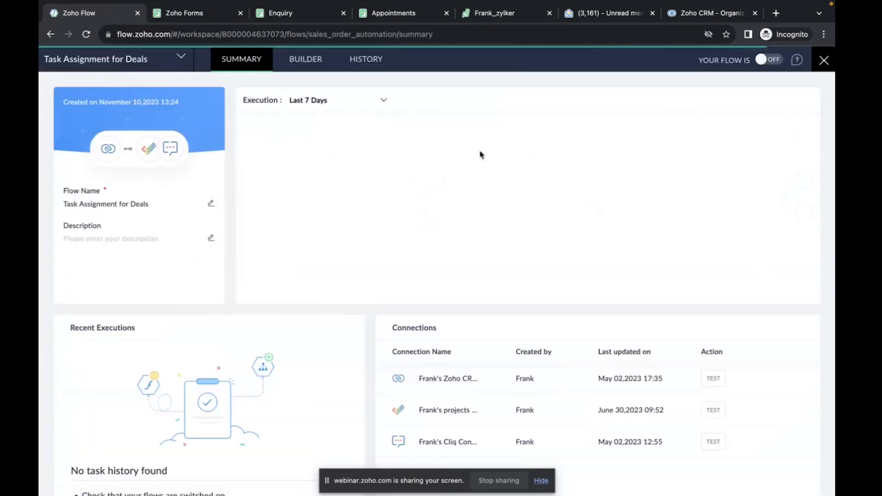
{"action": "left_click", "coordinate": [320, 68]}
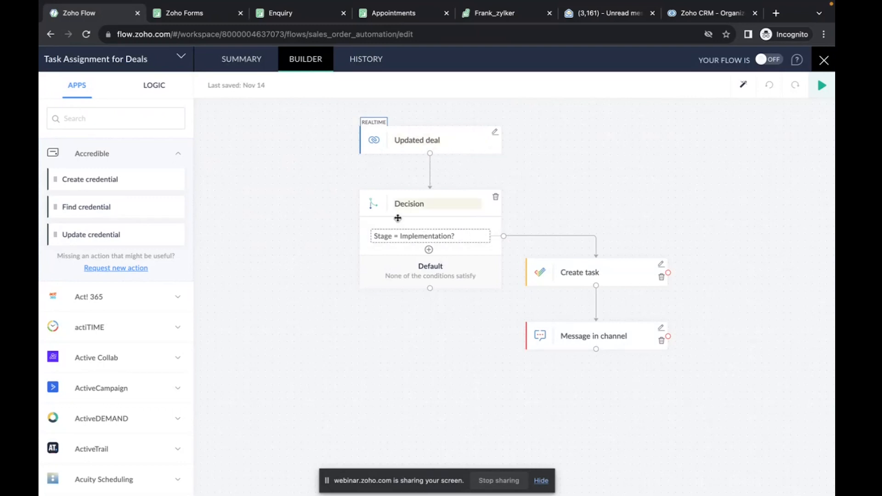
{"action": "left_click", "coordinate": [473, 238]}
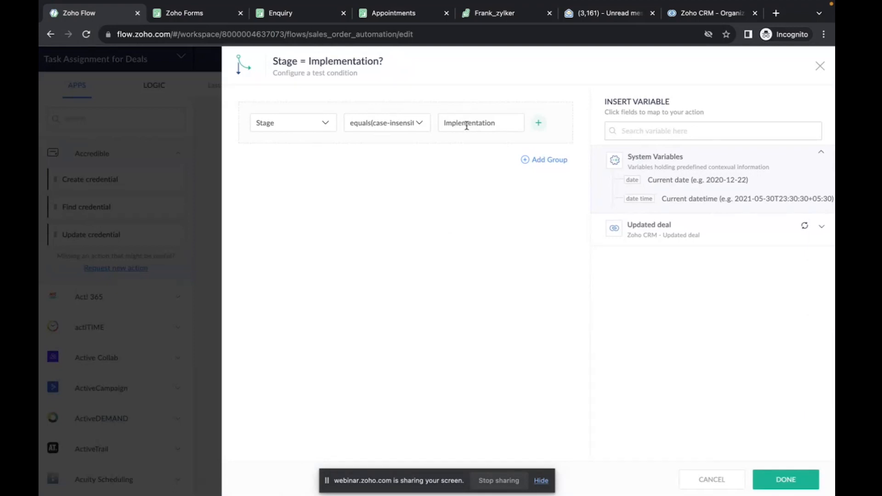
{"action": "left_click", "coordinate": [726, 481]}
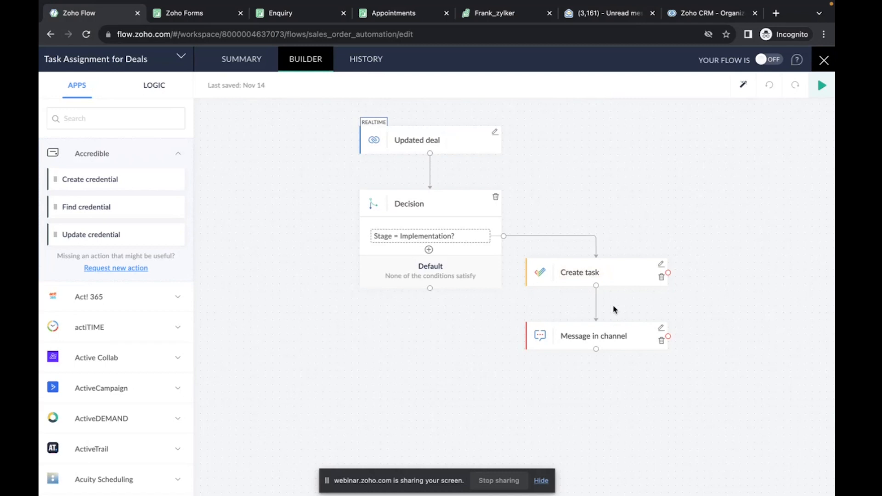
Close the Task Assignment for Deals builder to return to the Zoho CRM Integrations flow list
{"action": "left_click", "coordinate": [825, 61]}
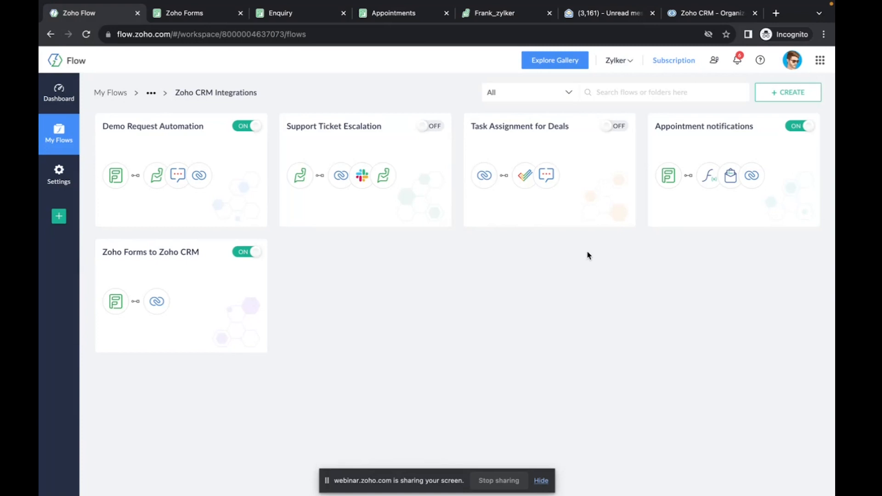
Open the Appointment notifications flow and show its builder diagram
{"action": "left_click", "coordinate": [686, 142]}
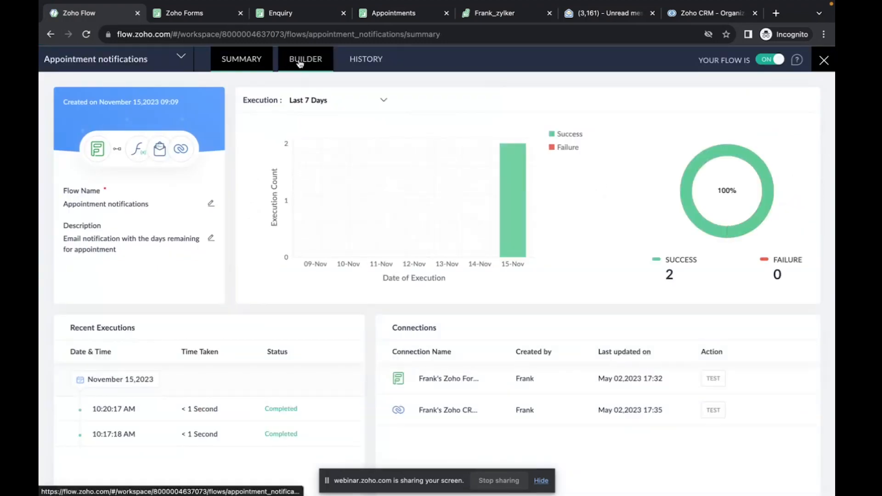
{"action": "left_click", "coordinate": [300, 63]}
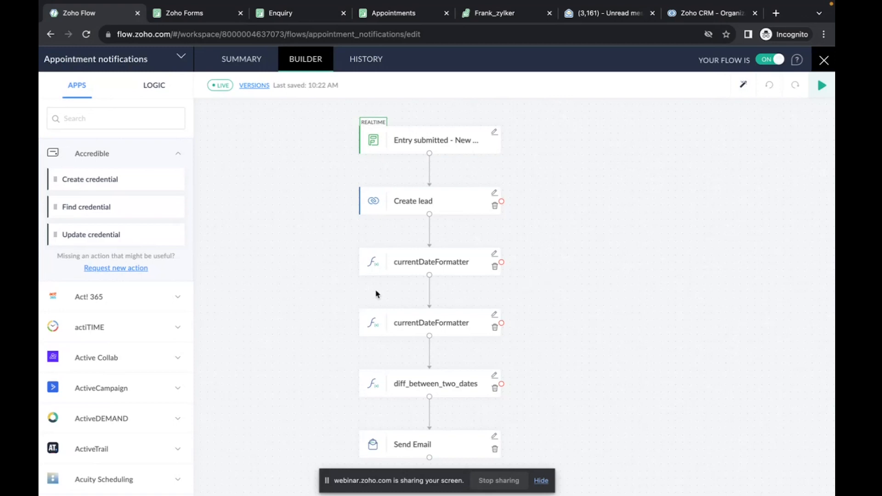
Show the LOGIC panel and expand its Custom Functions list
{"action": "left_click", "coordinate": [155, 85]}
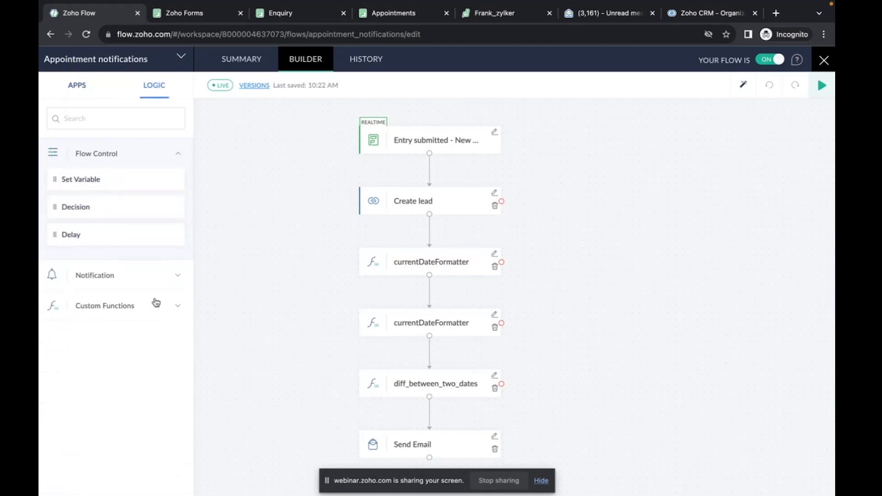
{"action": "left_click", "coordinate": [109, 305]}
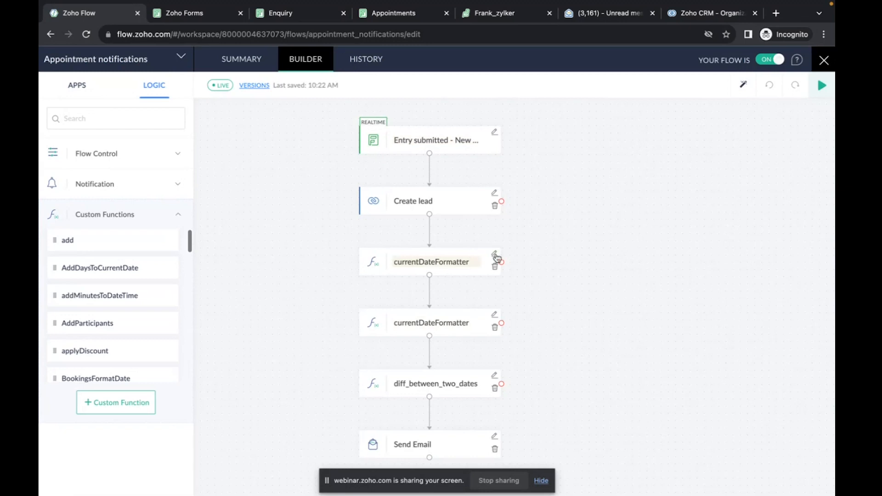
Review the first currentDateFormatter step's input, highlighting the current date value passed in
{"action": "left_click", "coordinate": [495, 255]}
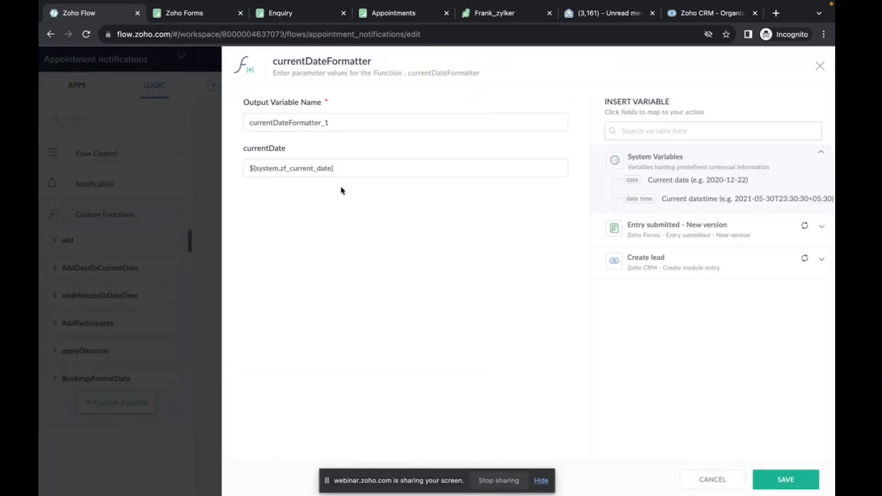
{"action": "left_click_drag", "start_coordinate": [341, 169], "coordinate": [240, 174]}
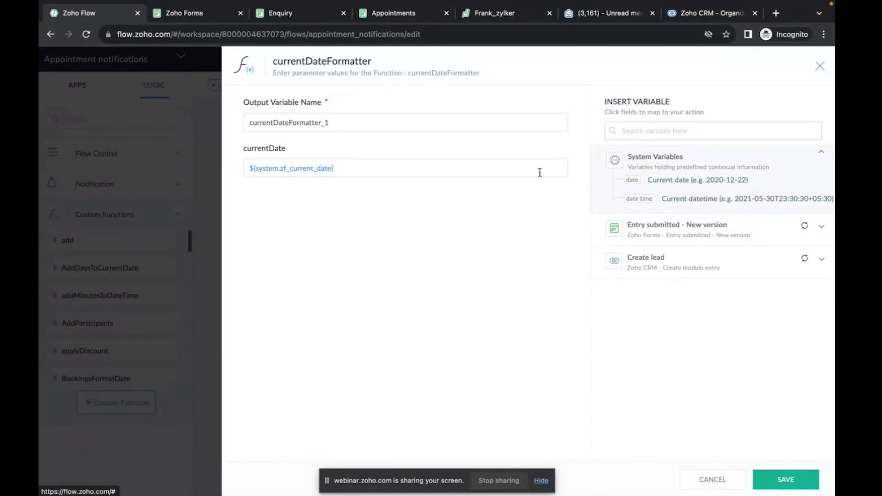
{"action": "left_click", "coordinate": [819, 67]}
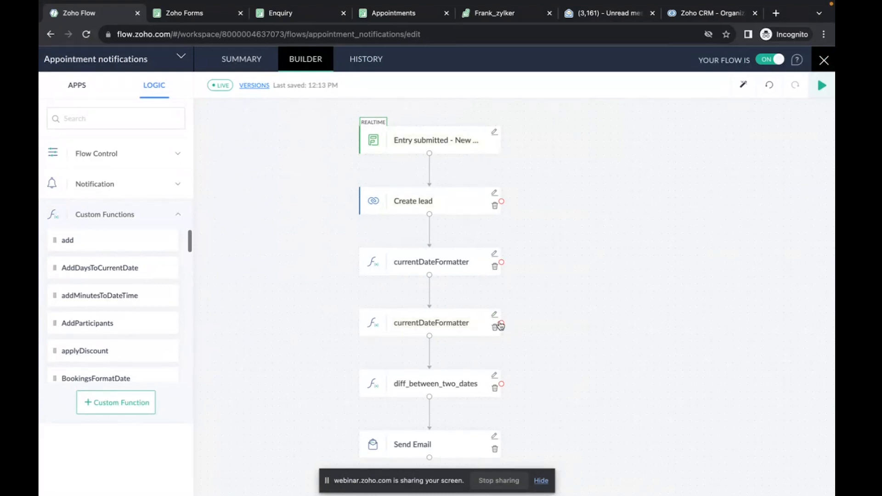
Review the second currentDateFormatter's form-entry date input and the diff_between_two_dates parameters
{"action": "left_click", "coordinate": [495, 317]}
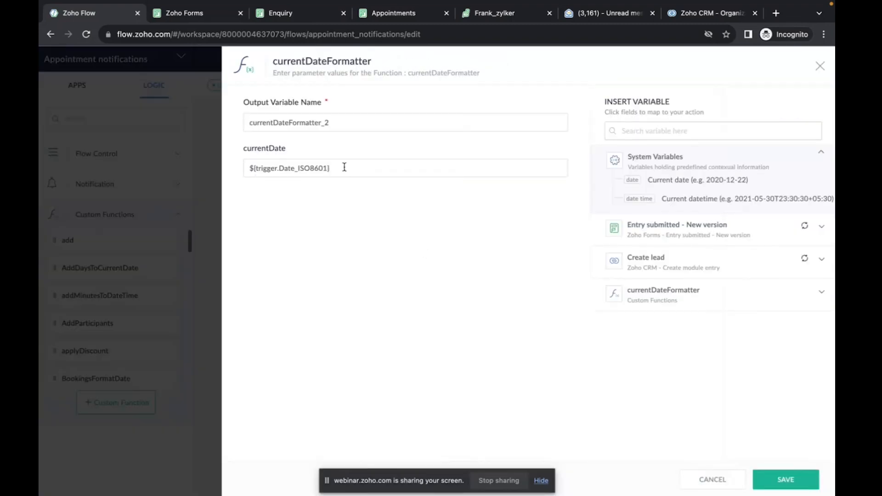
{"action": "left_click", "coordinate": [685, 237]}
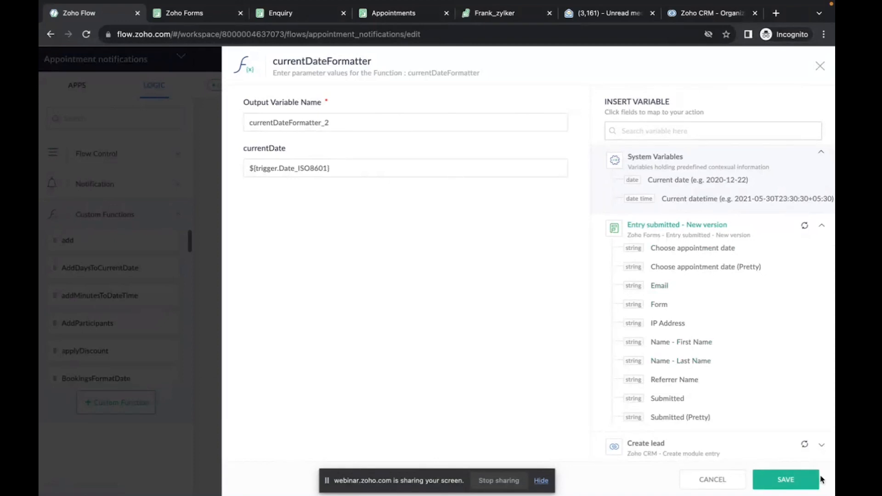
{"action": "left_click", "coordinate": [715, 480]}
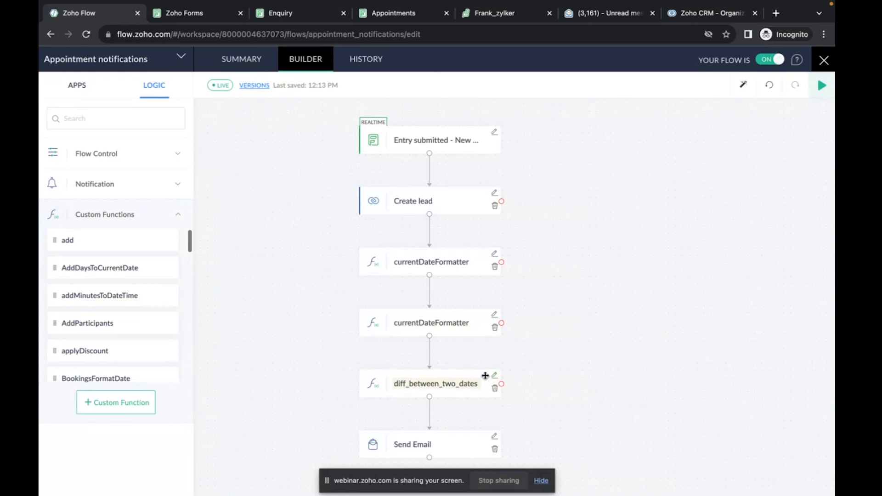
{"action": "left_click", "coordinate": [495, 377]}
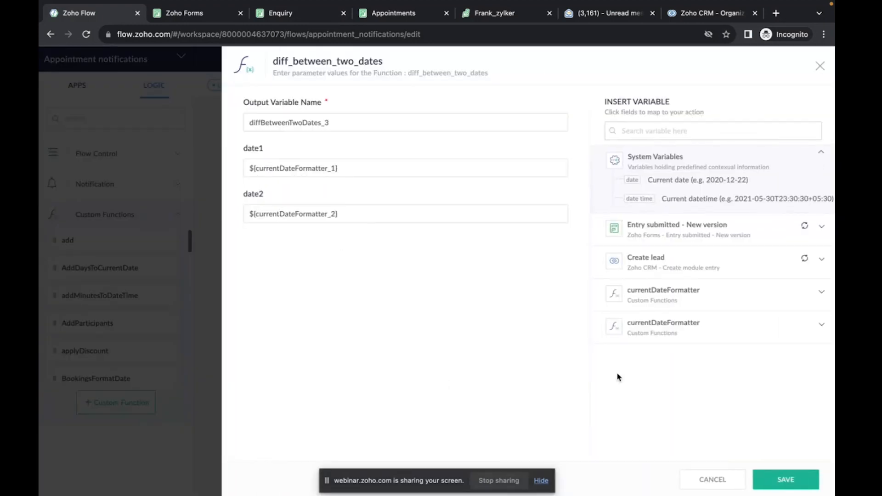
{"action": "left_click", "coordinate": [708, 480]}
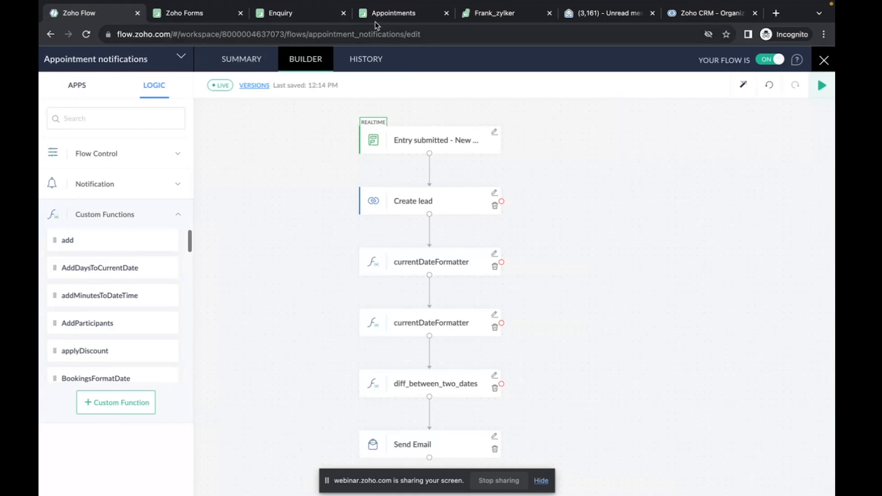
Submit an Appointments entry with a test contact's first and last name, e-mail, and date 17 Nov 2023
{"action": "left_click", "coordinate": [391, 14]}
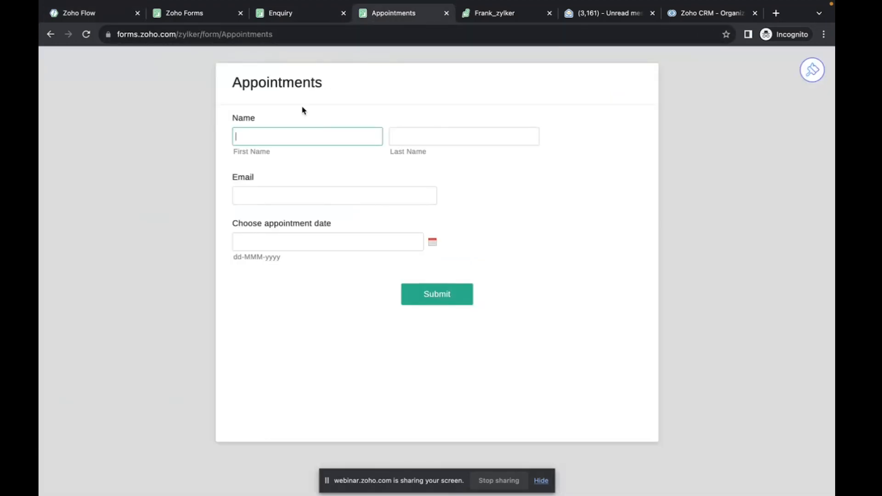
{"action": "type", "text": "Frank"}
{"action": "key", "text": "Tab"}
{"action": "type", "text": "Zylker"}
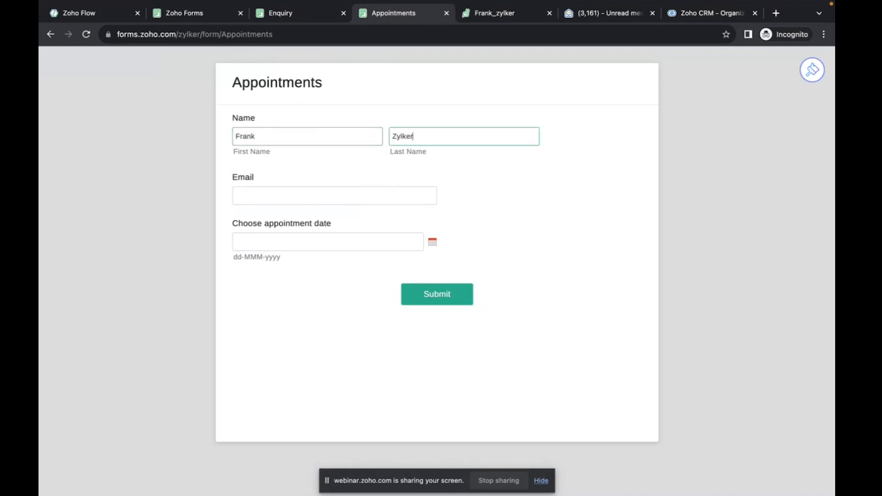
{"action": "left_click", "coordinate": [246, 190]}
{"action": "type", "text": "fran"}
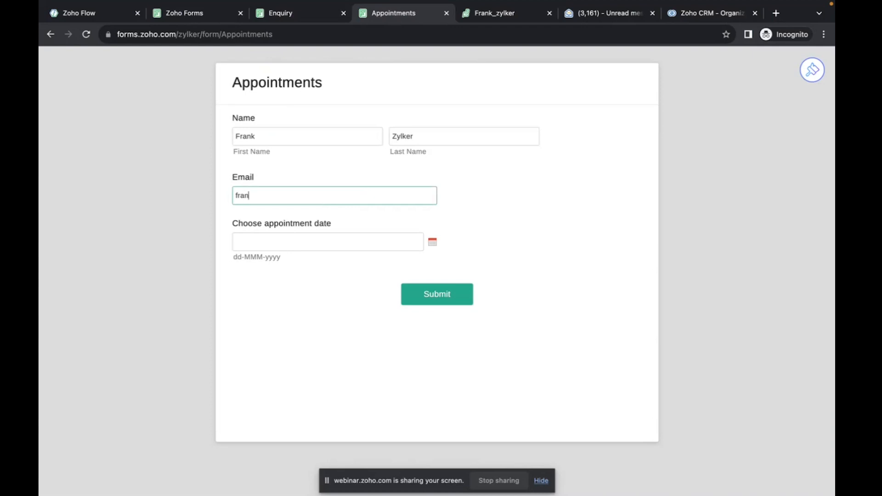
{"action": "type", "text": "k@zylker.com"}
{"action": "left_click", "coordinate": [261, 246]}
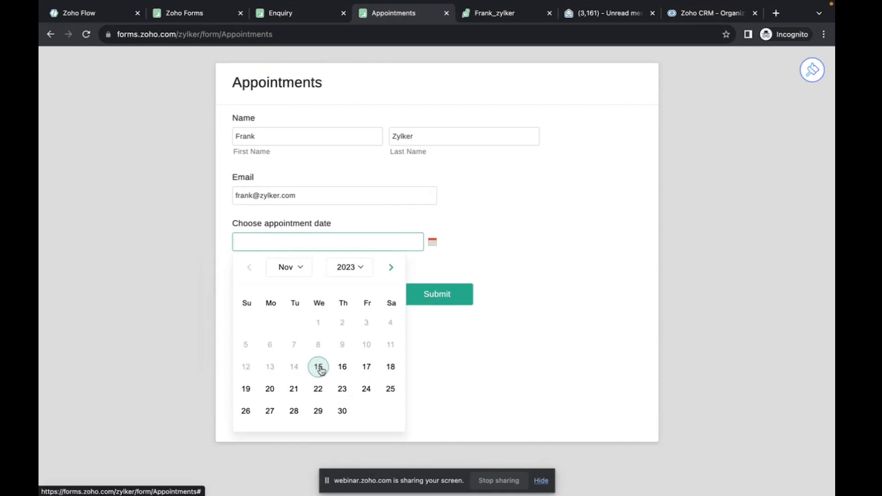
{"action": "left_click", "coordinate": [368, 367]}
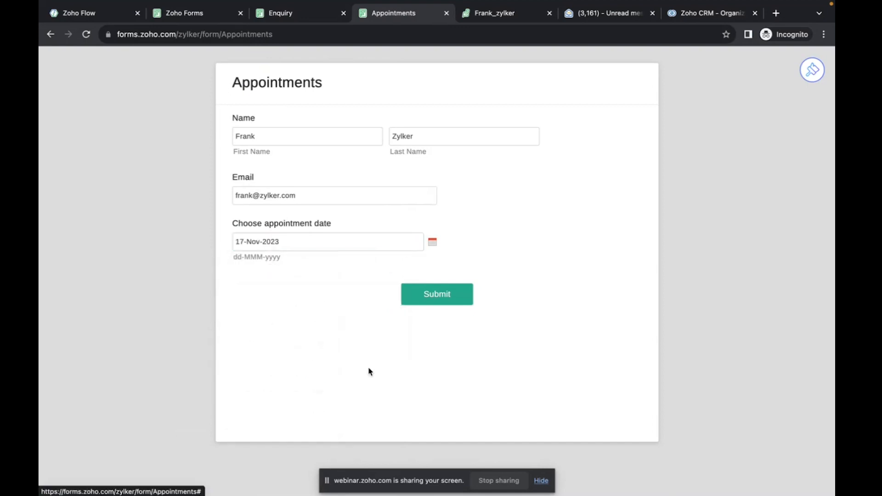
{"action": "left_click", "coordinate": [441, 299]}
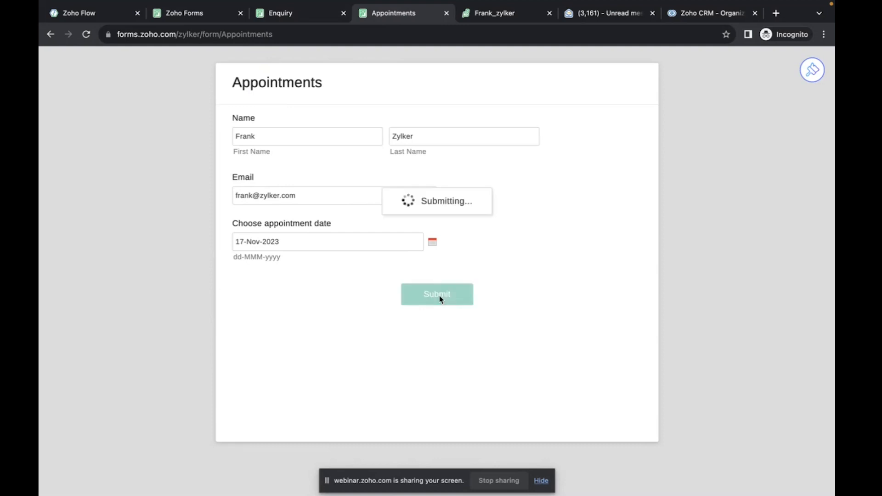
Glance at the Zoho Flow builder, then view the Zoho Mail unread inbox
{"action": "left_click", "coordinate": [96, 16]}
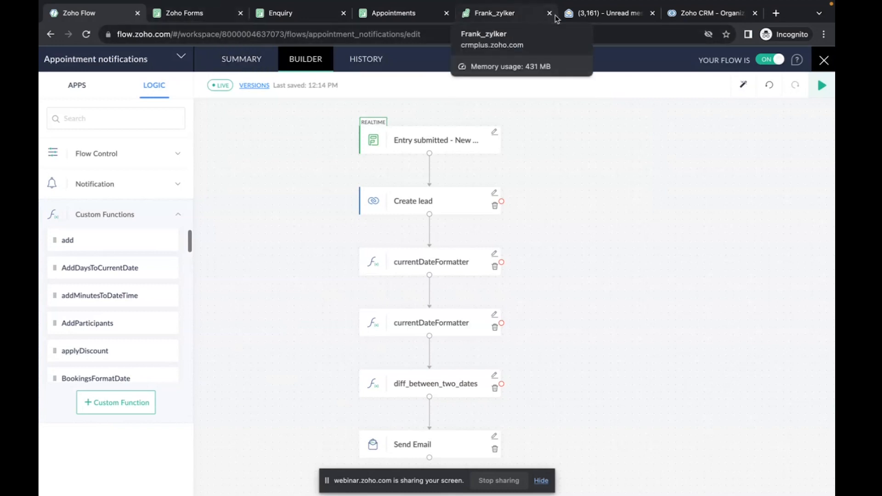
{"action": "left_click", "coordinate": [582, 18]}
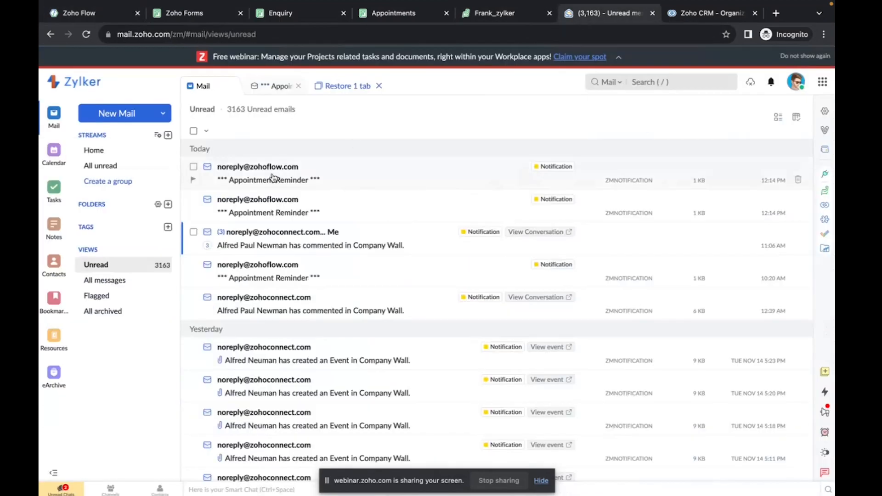
Read the newest Appointment Reminder showing 17-Nov-2023 is 2 days away, then return to the slides
{"action": "left_click", "coordinate": [273, 178]}
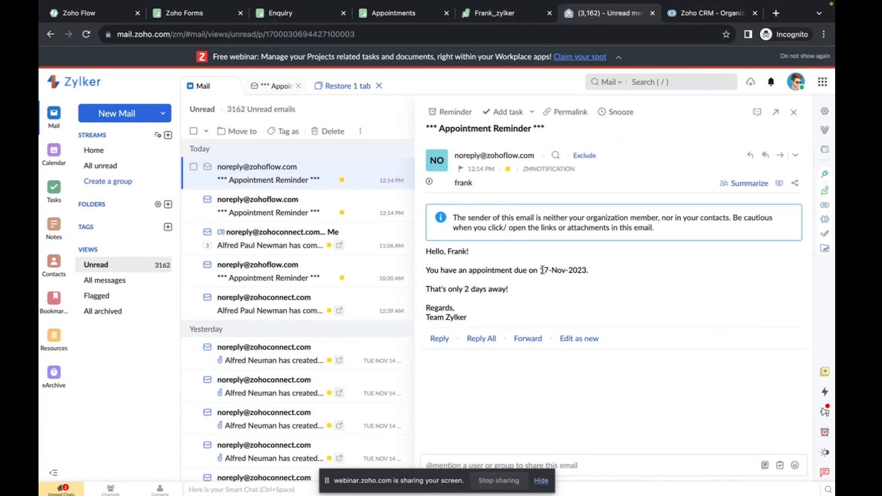
{"action": "left_click_drag", "start_coordinate": [540, 271], "coordinate": [590, 273]}
{"action": "left_click_drag", "start_coordinate": [430, 288], "coordinate": [514, 291]}
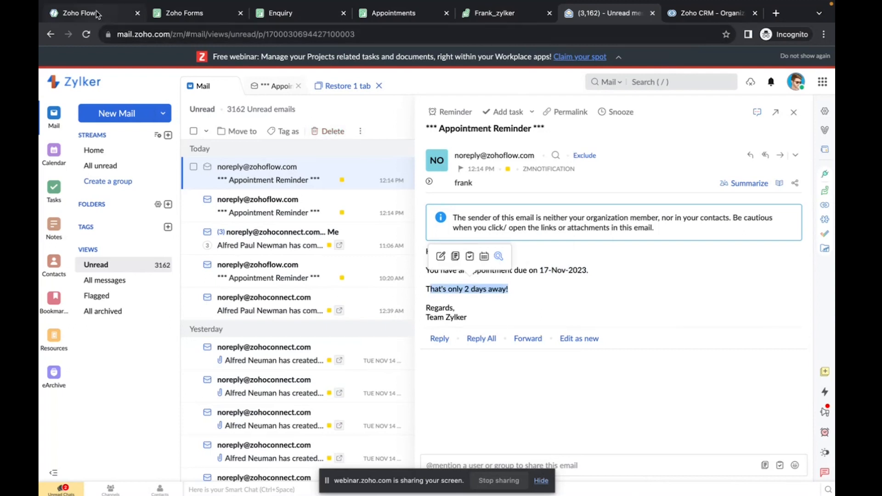
{"action": "left_click", "coordinate": [78, 13]}
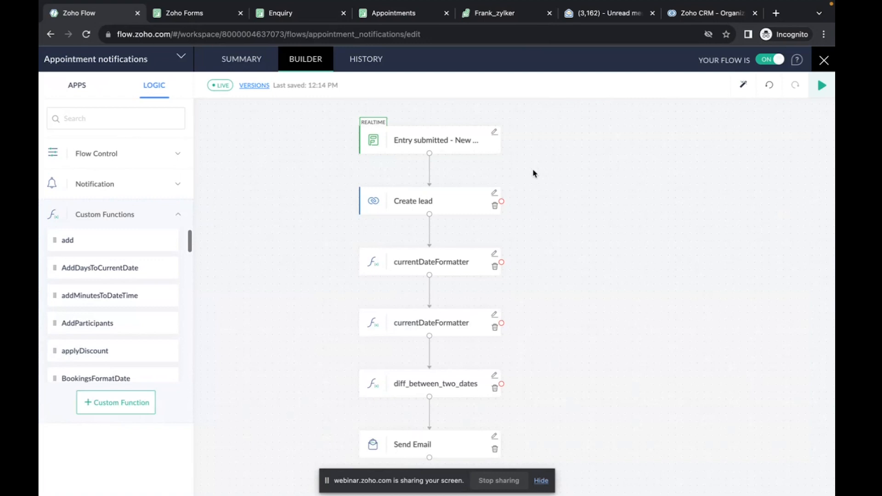
{"action": "key", "text": "alt+Tab"}
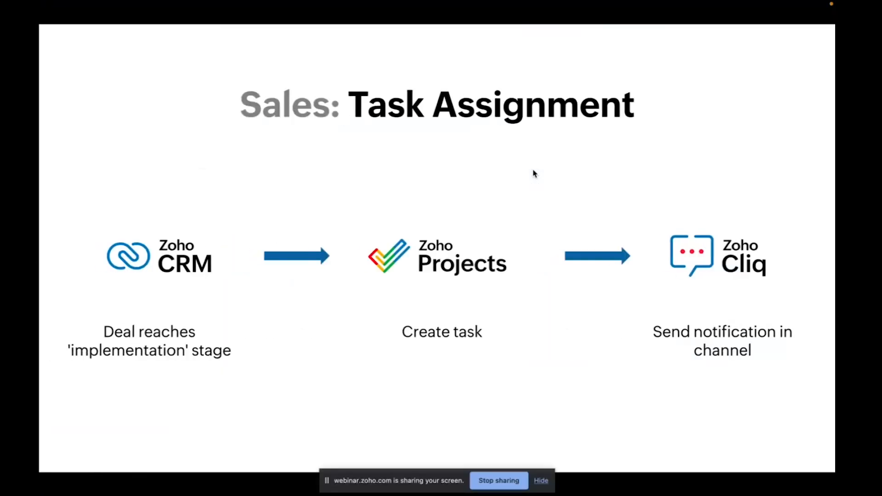